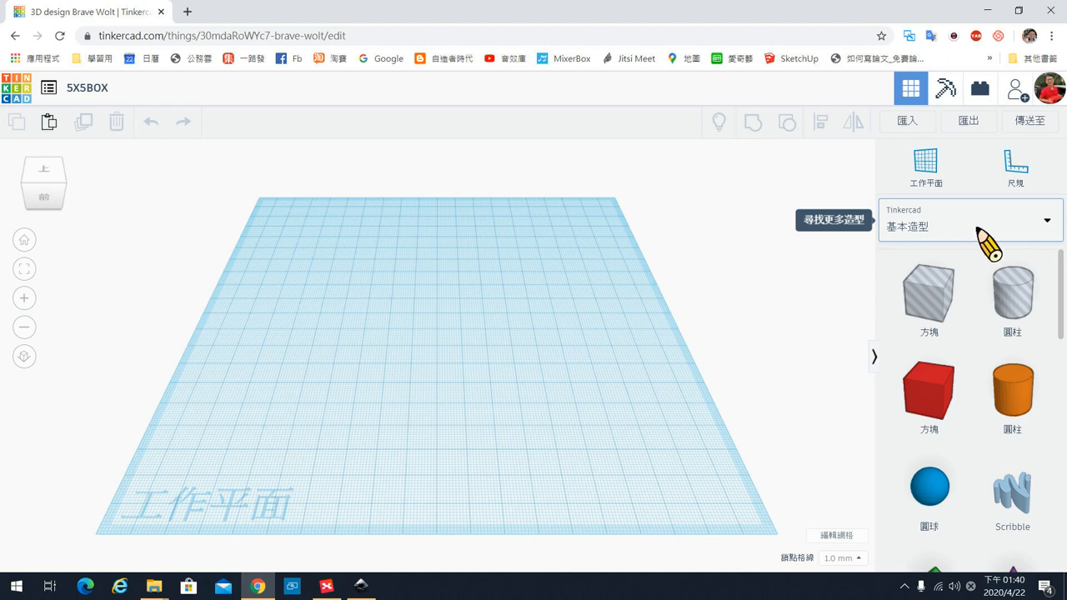
# - Show page 2 of the Featured shape generators, where the Adjustable Box is listed
pyautogui.click(980, 232)
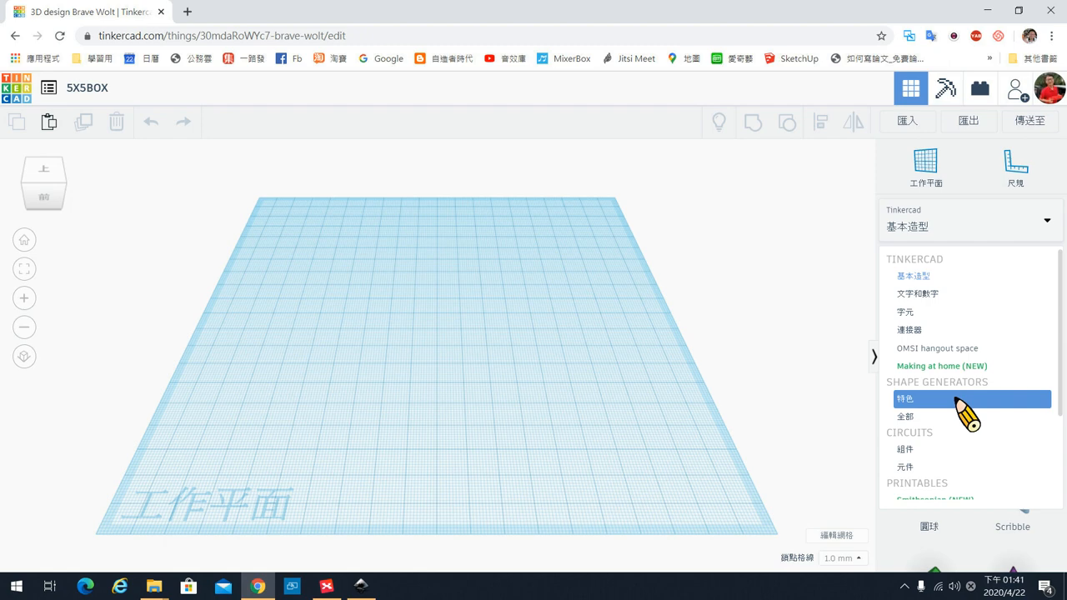
pyautogui.click(958, 400)
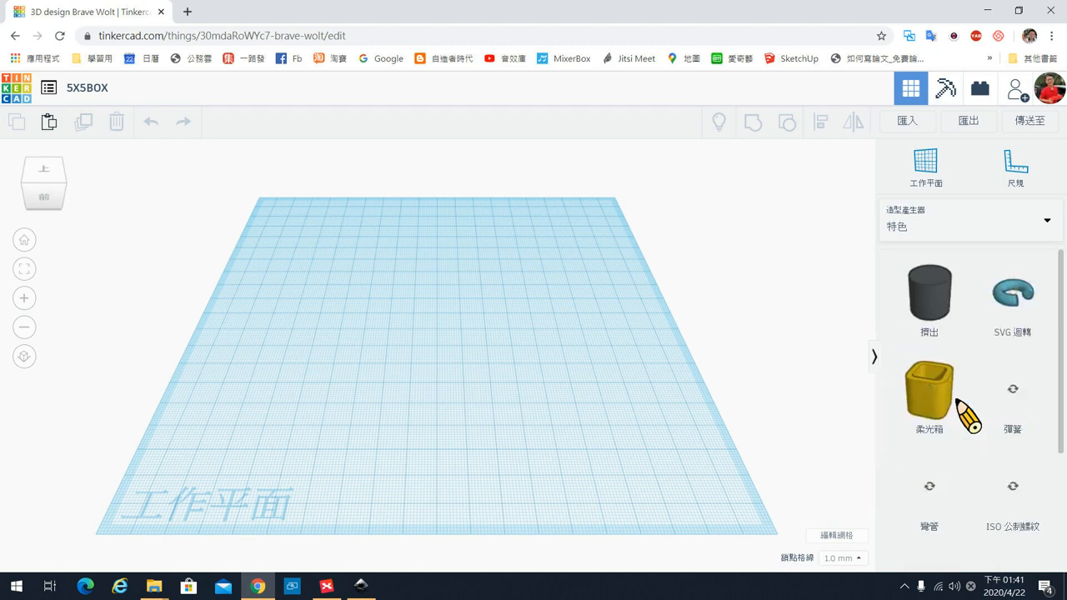
pyautogui.scroll(-2, 975, 459)
pyautogui.scroll(-1, 975, 460)
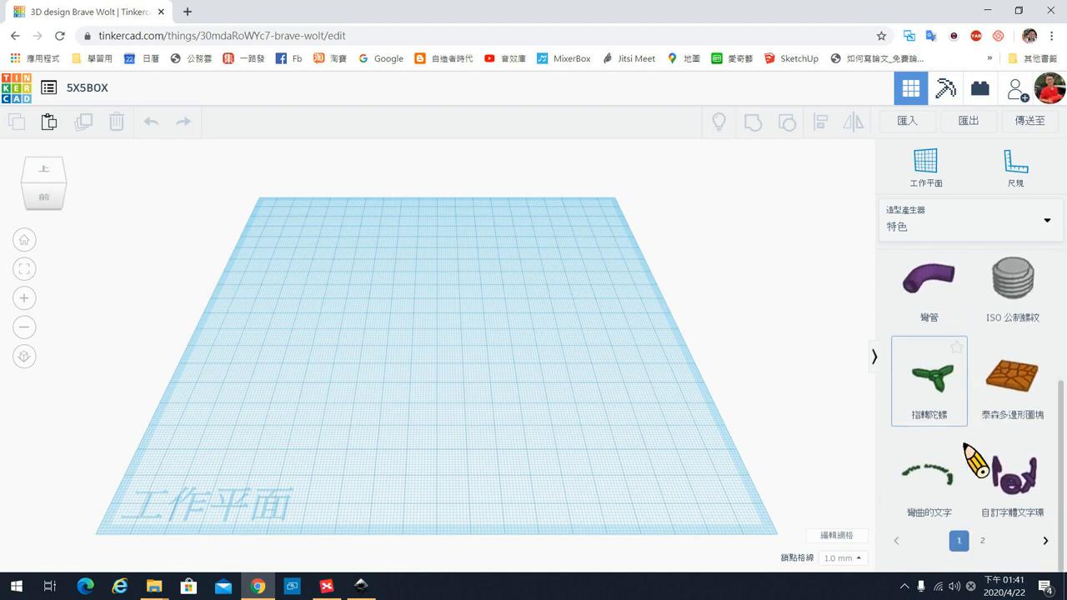
pyautogui.scroll(3, 971, 371)
pyautogui.scroll(-5, 971, 371)
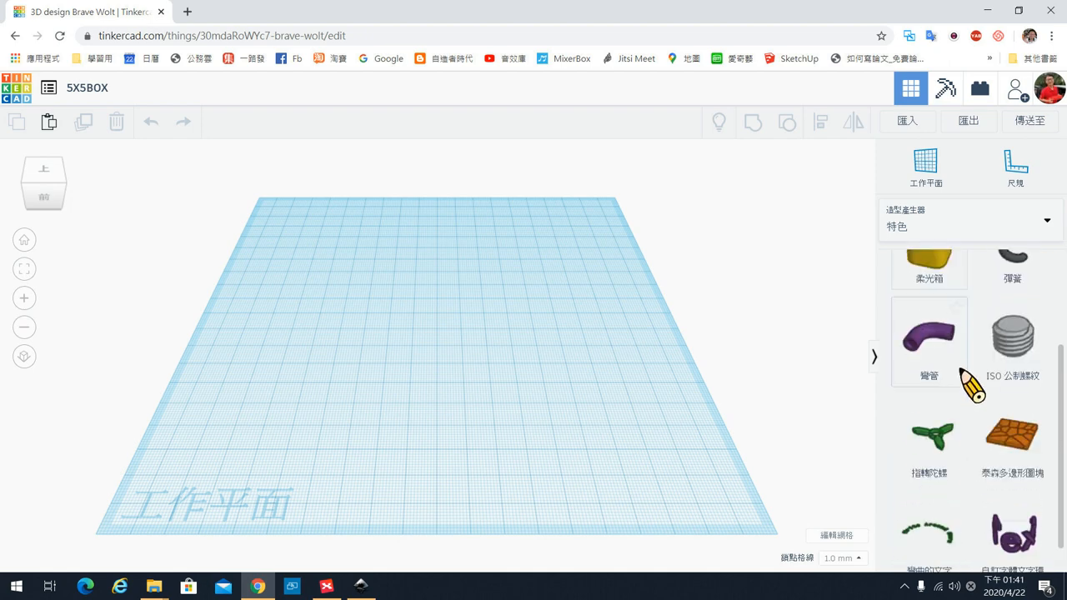
pyautogui.scroll(-2, 971, 416)
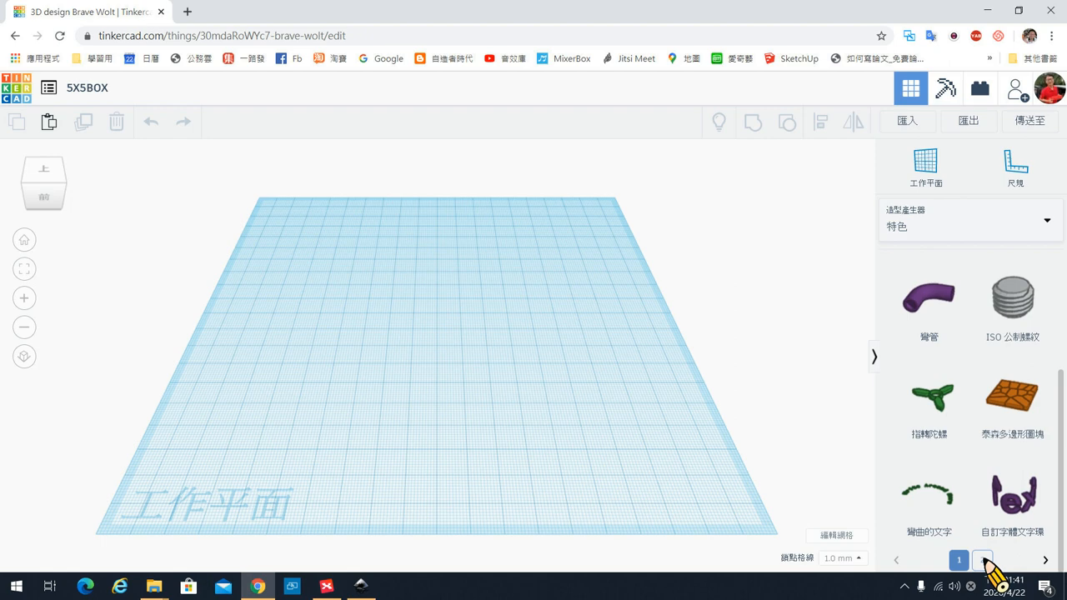
pyautogui.click(984, 560)
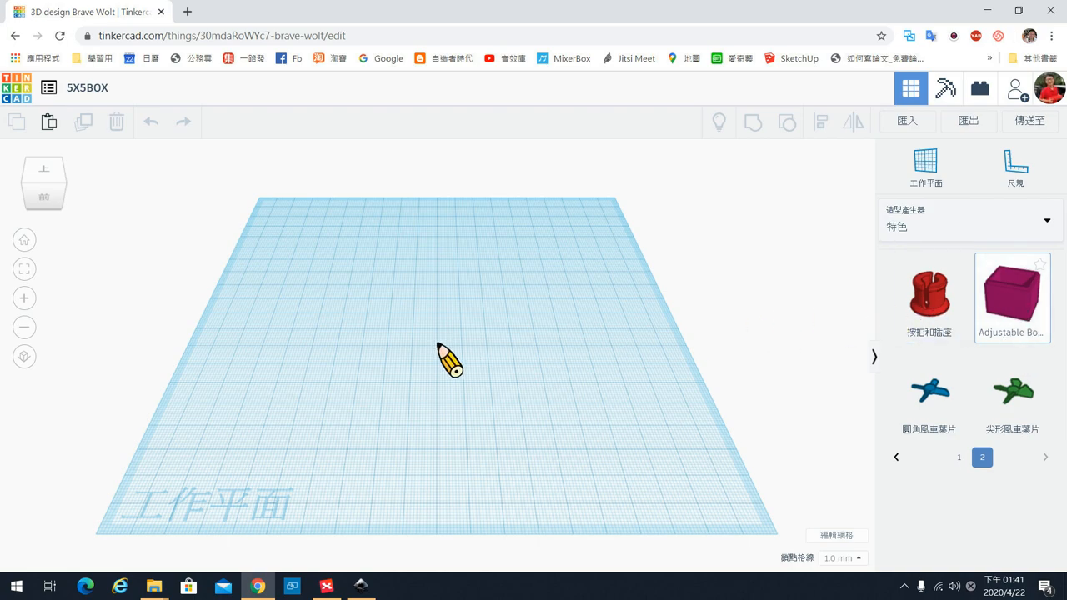
# - Place an Adjustable Box on the workplane and colour it yellow, inspecting it from several angles
pyautogui.click(366, 350)
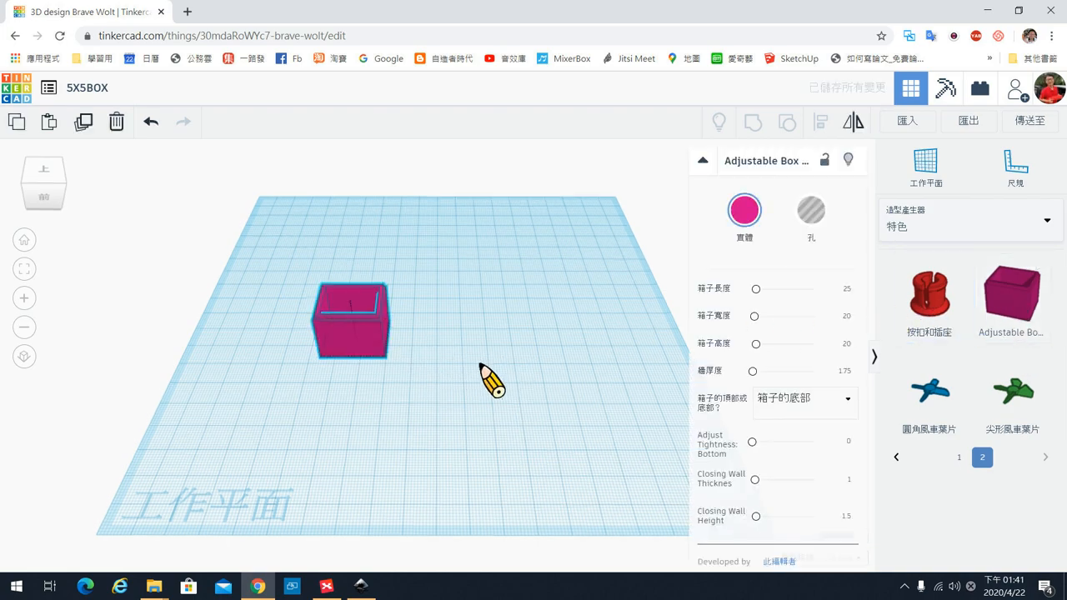
pyautogui.moveTo(492, 382); pyautogui.dragTo(371, 333, button='right')
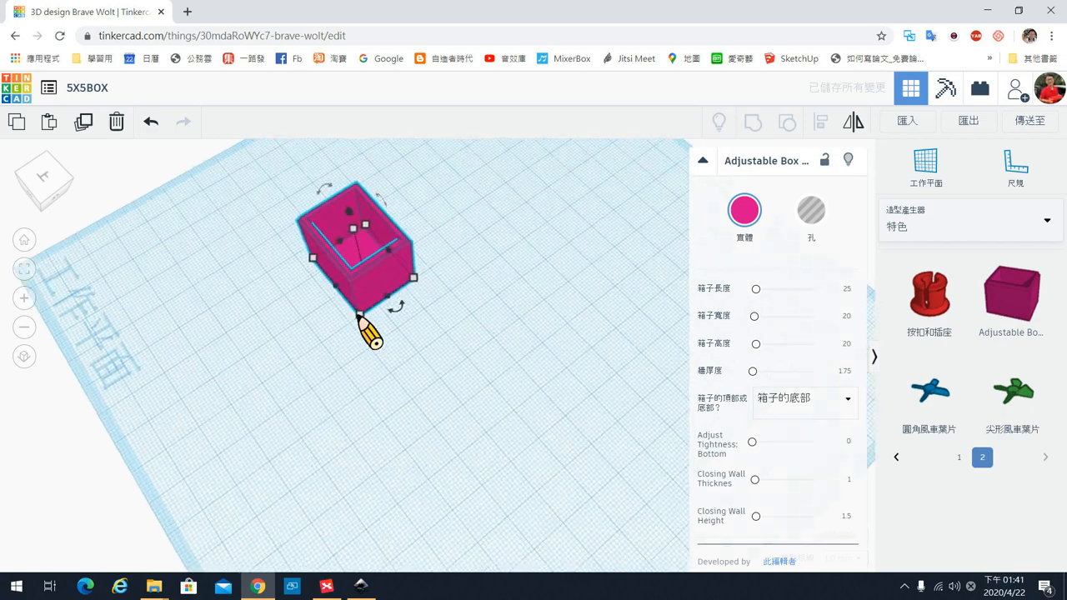
pyautogui.scroll(3, 434, 275)
pyautogui.moveTo(434, 275)
pyautogui.mouseDown(button='right')
pyautogui.moveTo(494, 376)
pyautogui.moveTo(484, 373)
pyautogui.mouseUp(button='right')
pyautogui.click(745, 211)
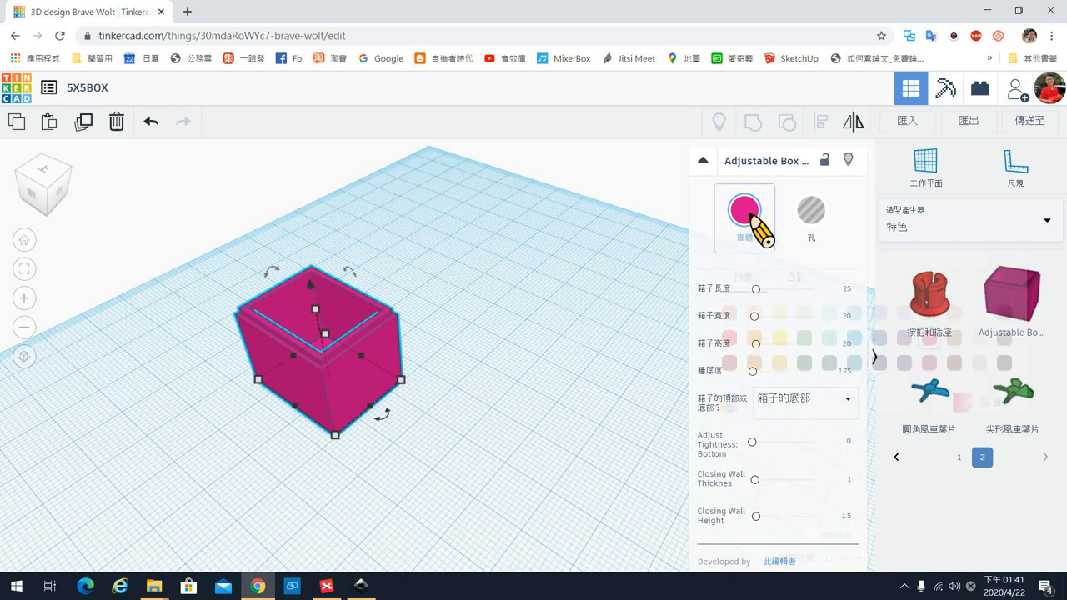
pyautogui.click(775, 356)
pyautogui.click(348, 392)
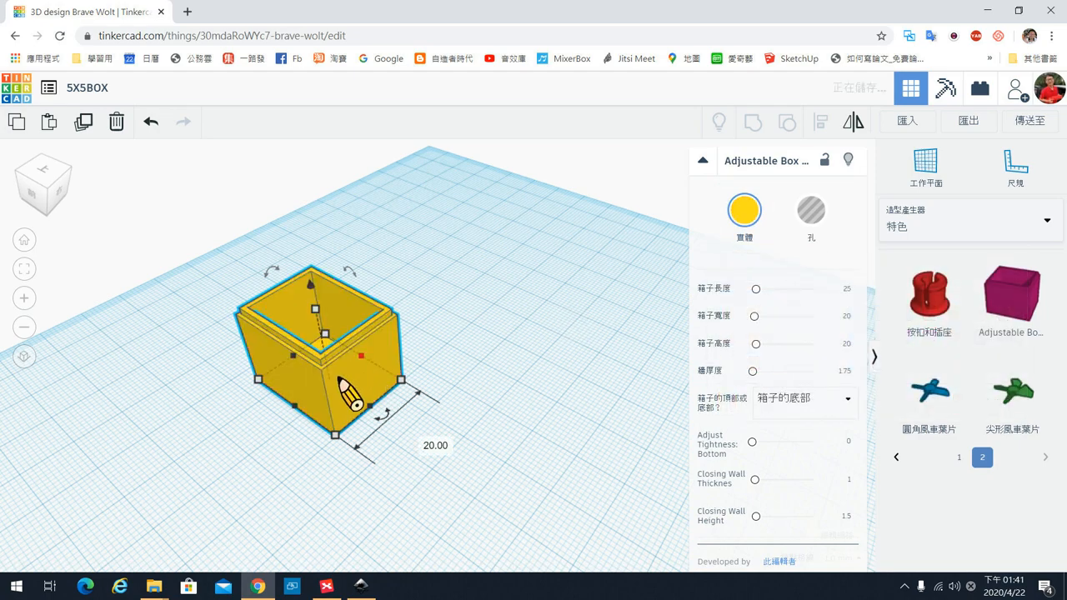
pyautogui.moveTo(491, 442); pyautogui.dragTo(540, 427, button='right')
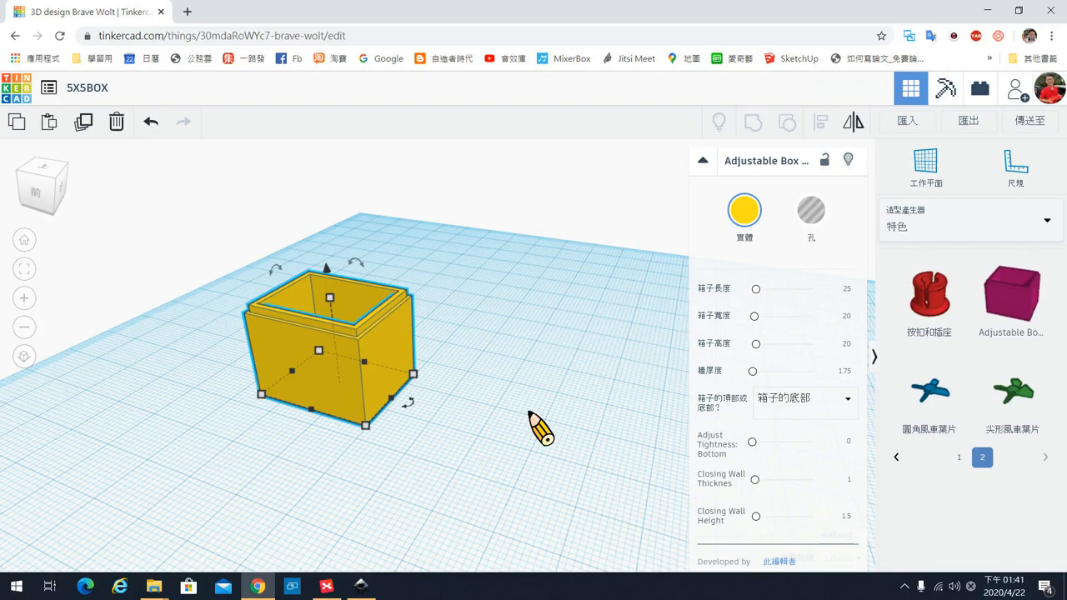
pyautogui.moveTo(550, 416); pyautogui.dragTo(314, 457, button='right')
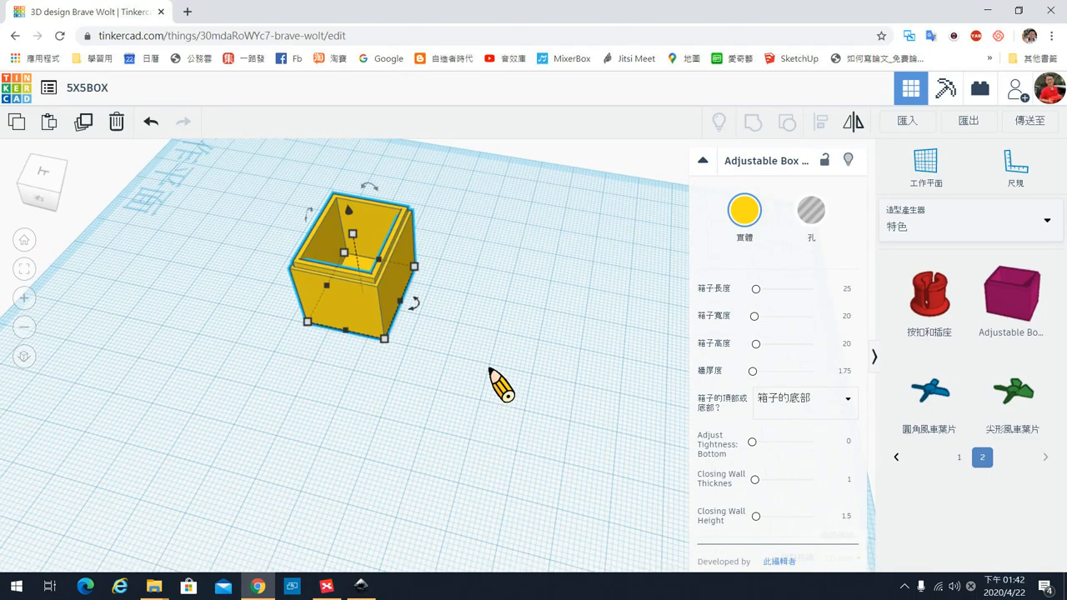
pyautogui.moveTo(500, 343)
pyautogui.mouseDown(button='right')
pyautogui.moveTo(490, 398)
pyautogui.moveTo(496, 386)
pyautogui.mouseUp(button='right')
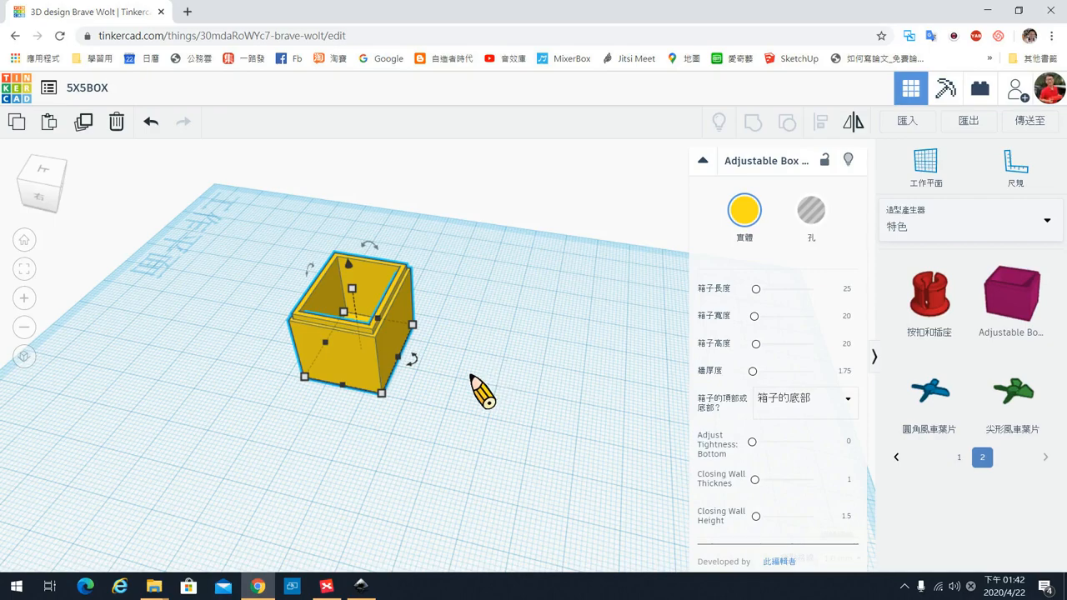
pyautogui.scroll(2, 492, 379)
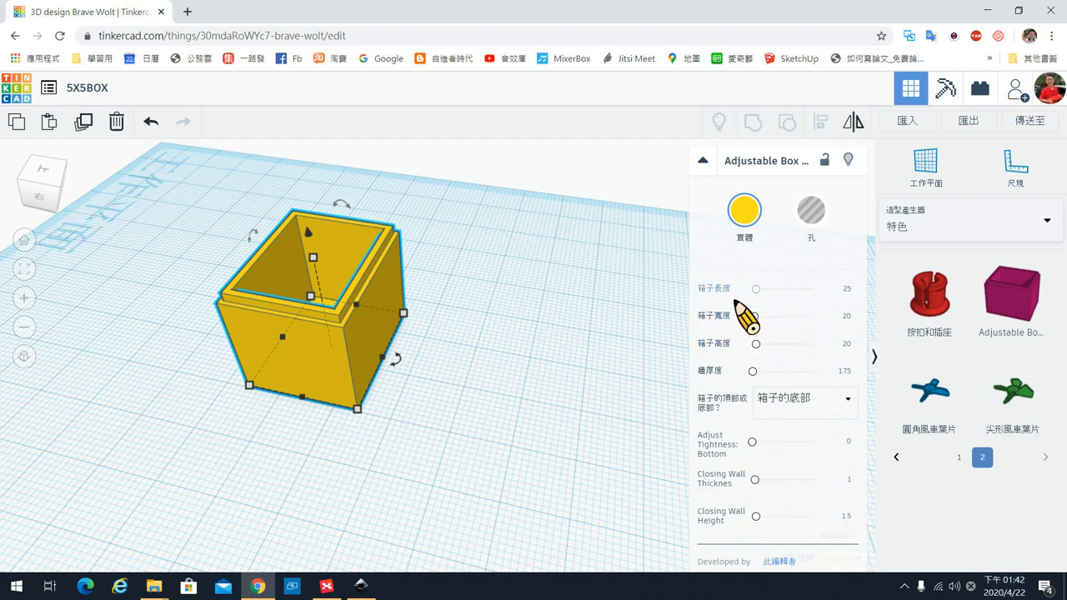
# - Set the box length and width to 50 and its height to 40
pyautogui.click(847, 289)
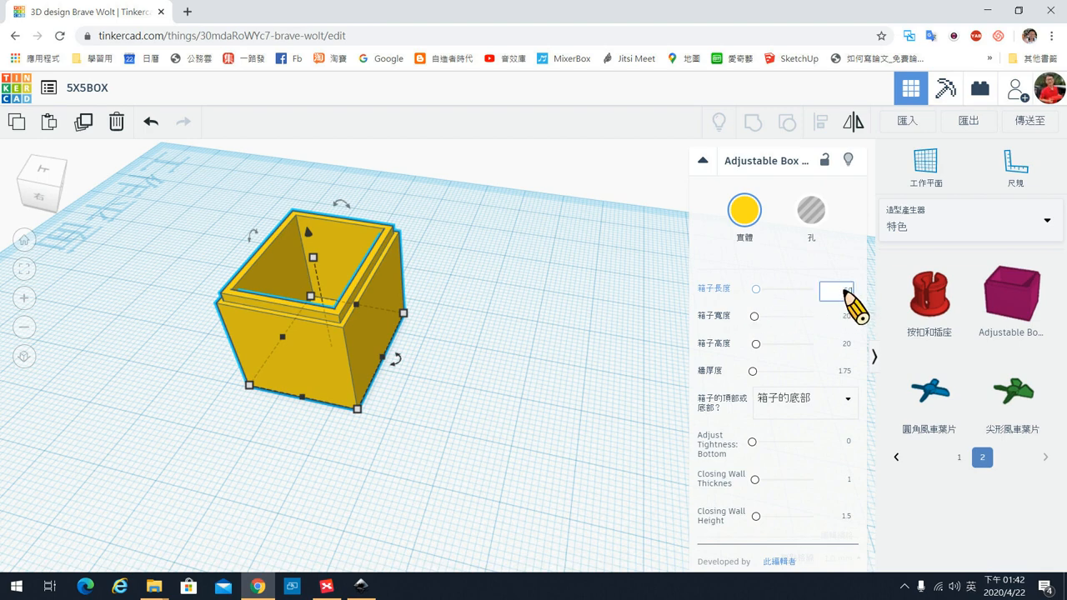
pyautogui.write('50')
pyautogui.press('Tab')
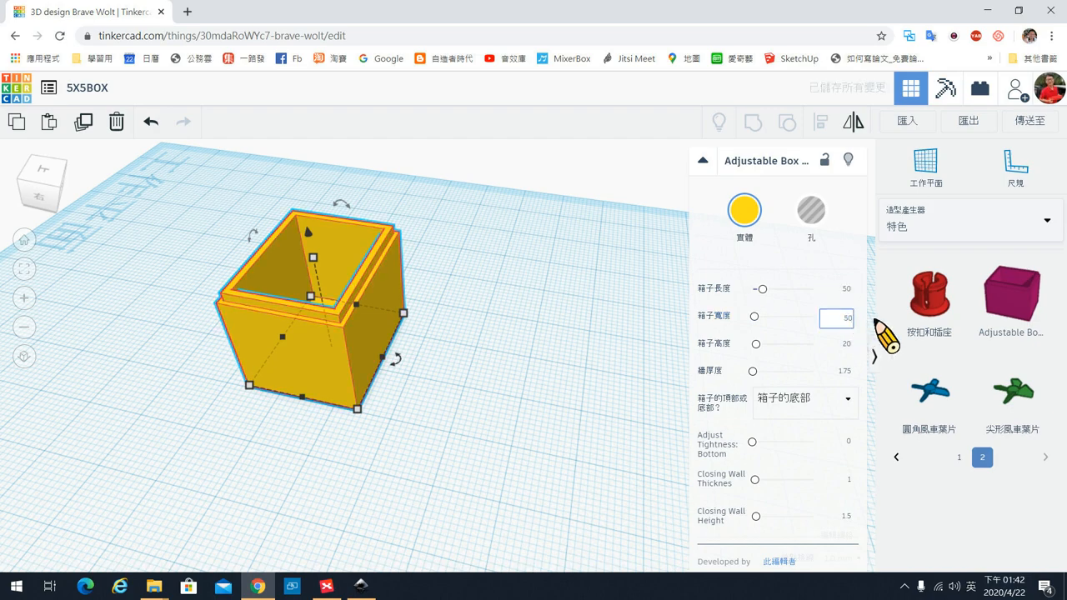
pyautogui.press('Return')
pyautogui.click(844, 344)
pyautogui.write('40')
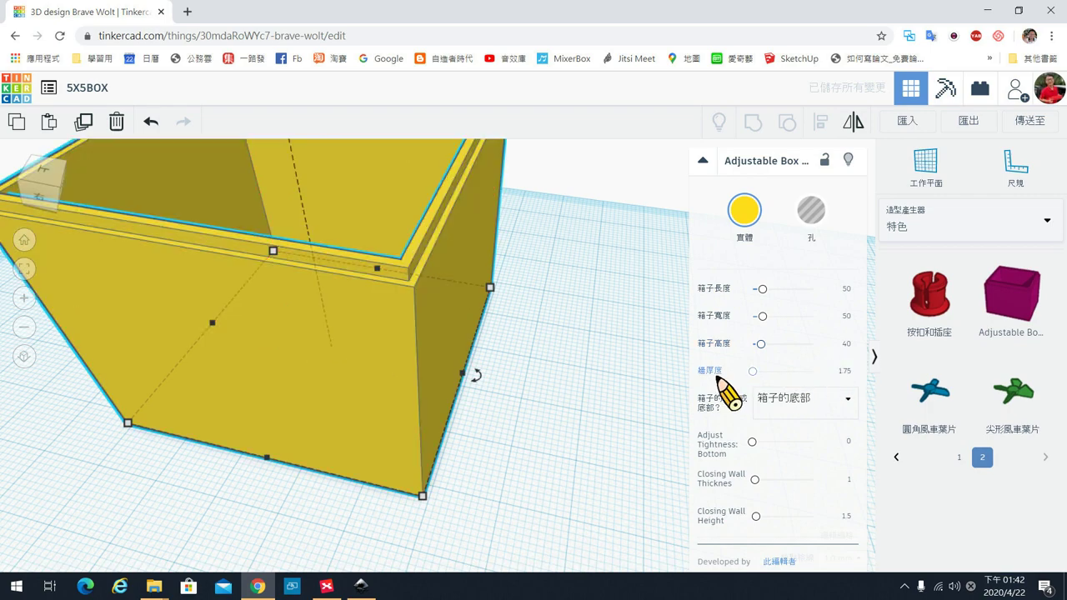
pyautogui.scroll(-3, 606, 375)
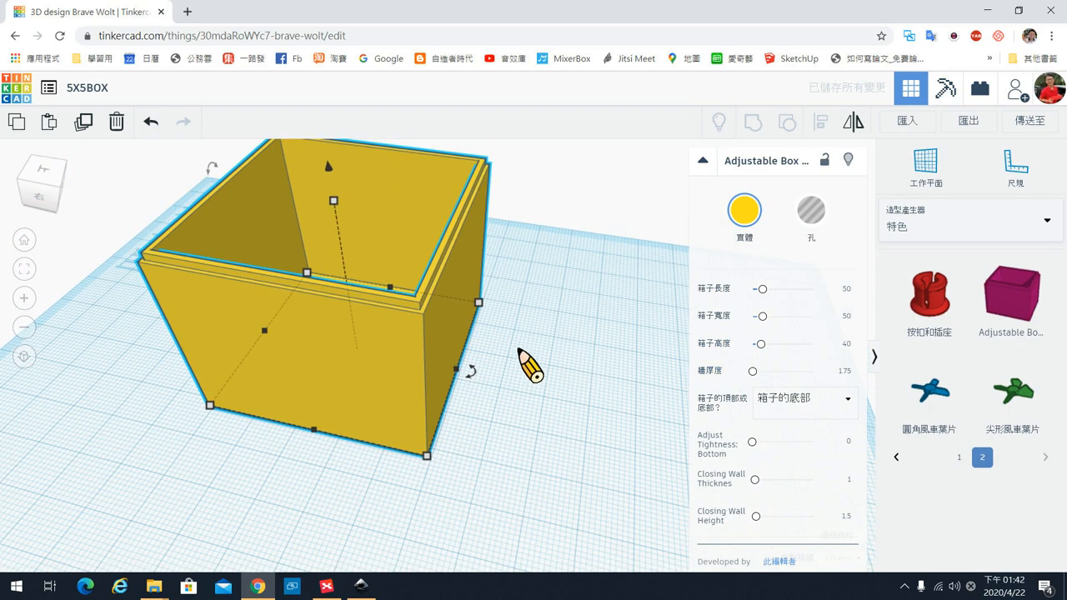
pyautogui.moveTo(576, 367); pyautogui.dragTo(474, 290, button='right')
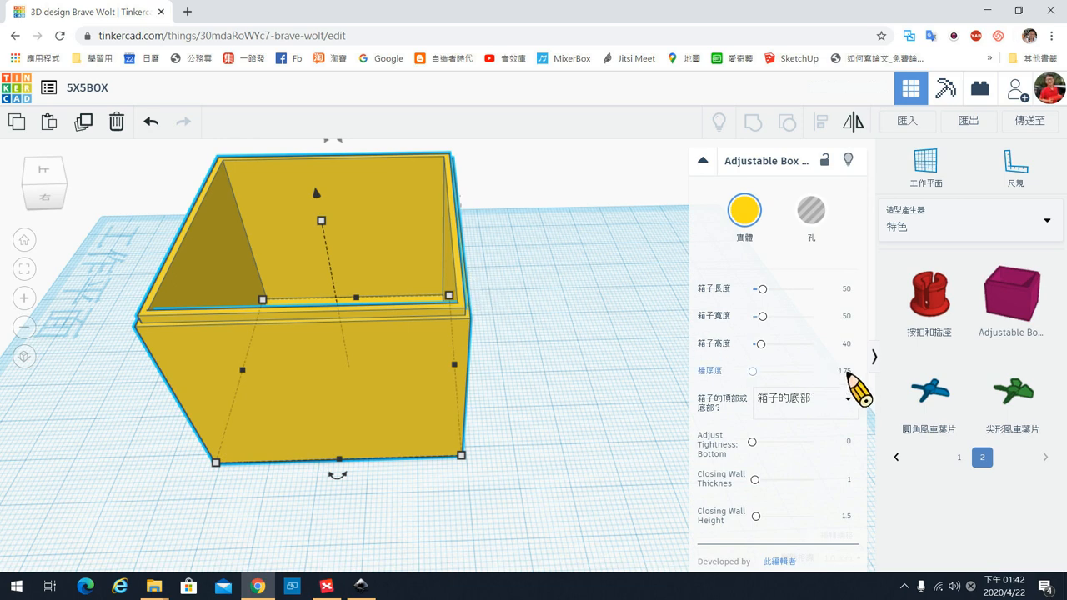
# - Set the wall thickness to 2, then change it to 4
pyautogui.click(844, 371)
pyautogui.write('2')
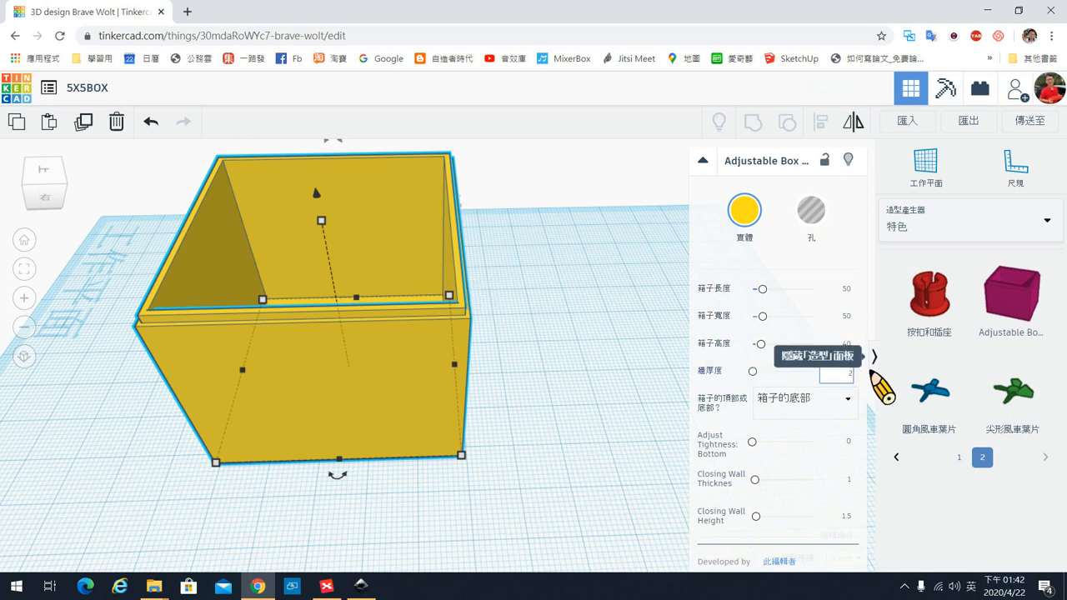
pyautogui.press('Return')
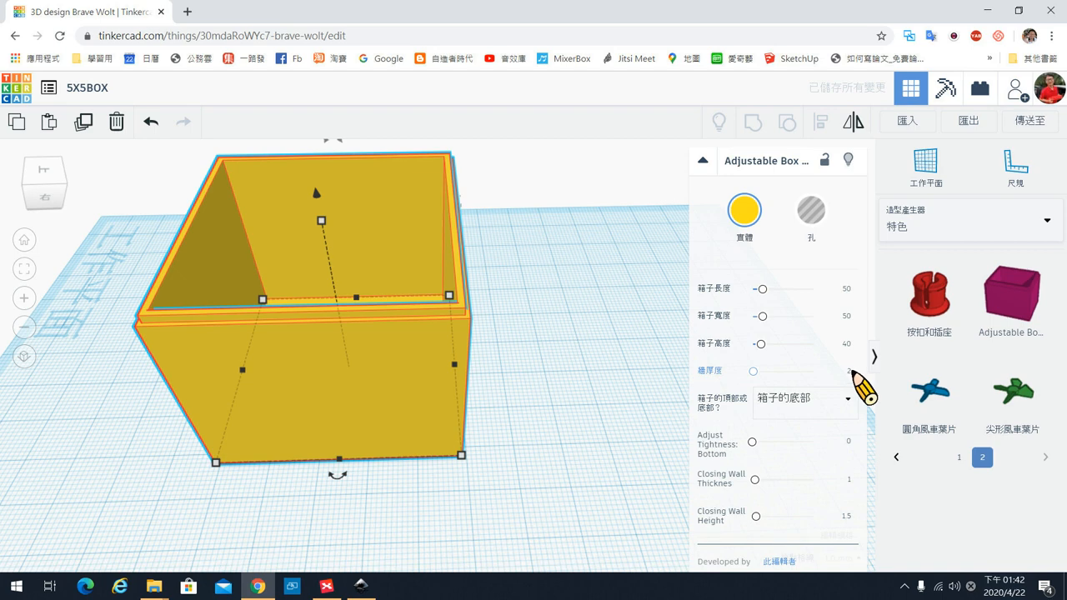
pyautogui.click(842, 372)
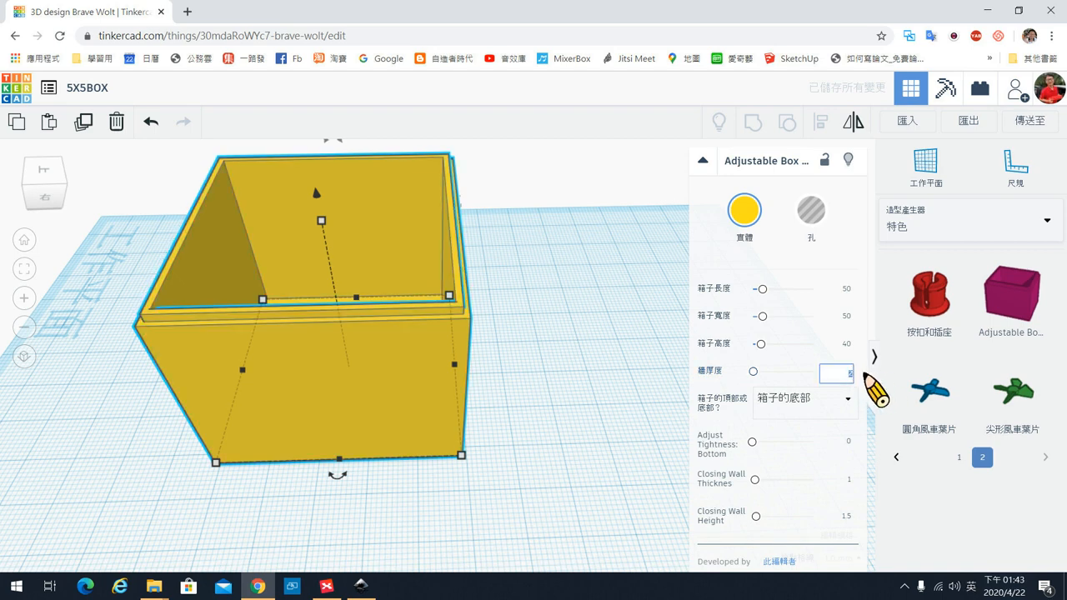
pyautogui.write('4')
pyautogui.press('Return')
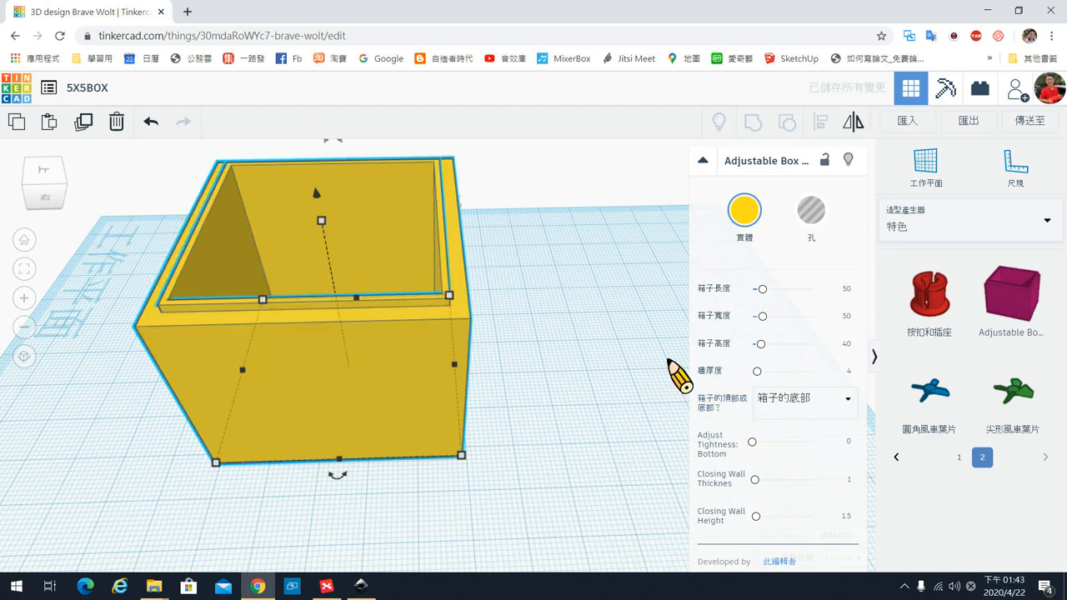
pyautogui.moveTo(680, 375)
pyautogui.mouseDown(button='right')
pyautogui.moveTo(643, 383)
pyautogui.moveTo(655, 368)
pyautogui.mouseUp(button='right')
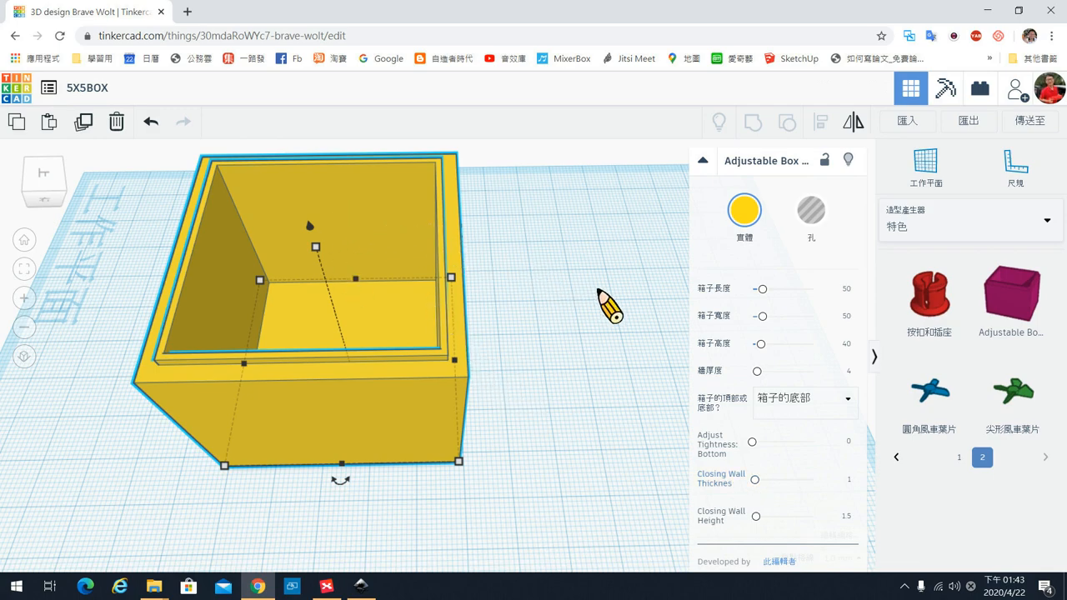
pyautogui.scroll(-2, 609, 306)
pyautogui.scroll(-2, 541, 333)
pyautogui.scroll(-1, 492, 350)
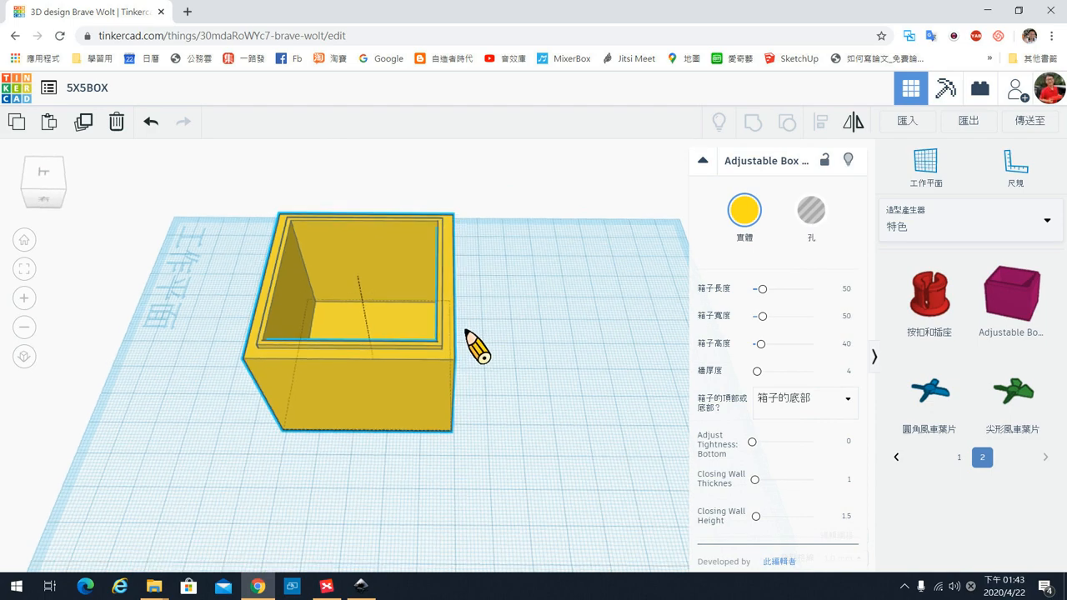
pyautogui.moveTo(477, 347); pyautogui.dragTo(473, 351, button='right')
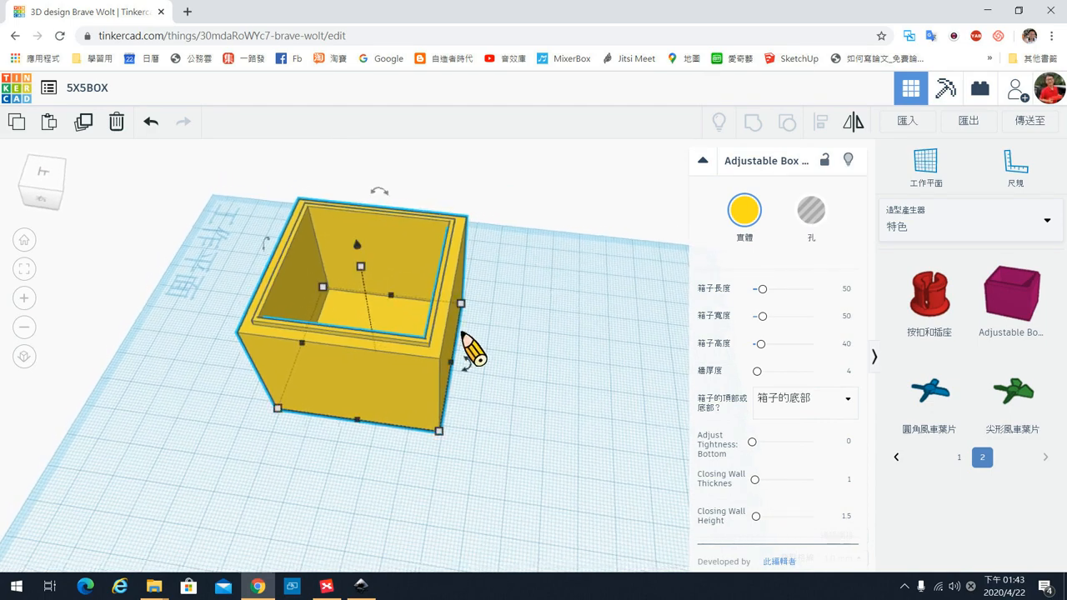
pyautogui.moveTo(534, 329); pyautogui.dragTo(533, 291, button='right')
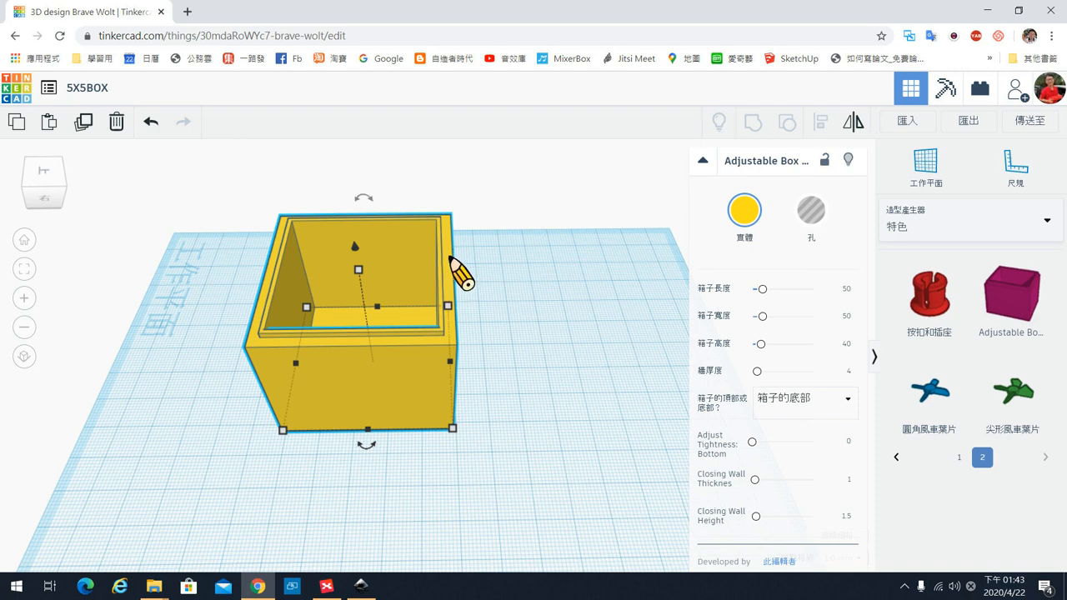
pyautogui.scroll(3, 460, 273)
pyautogui.scroll(3, 461, 274)
pyautogui.scroll(3, 475, 283)
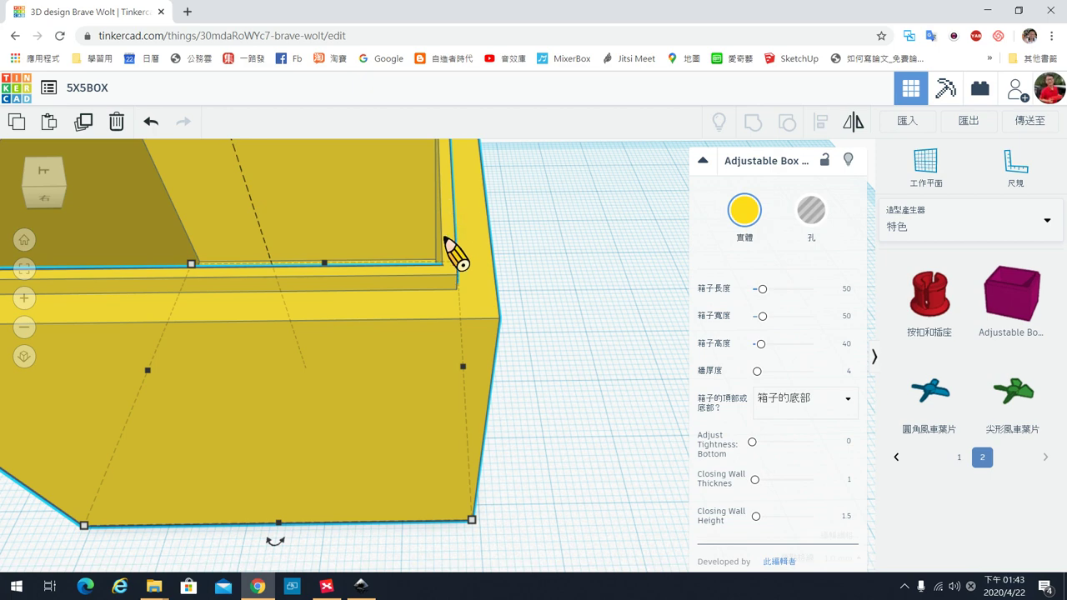
pyautogui.moveTo(512, 291); pyautogui.dragTo(478, 338, button='right')
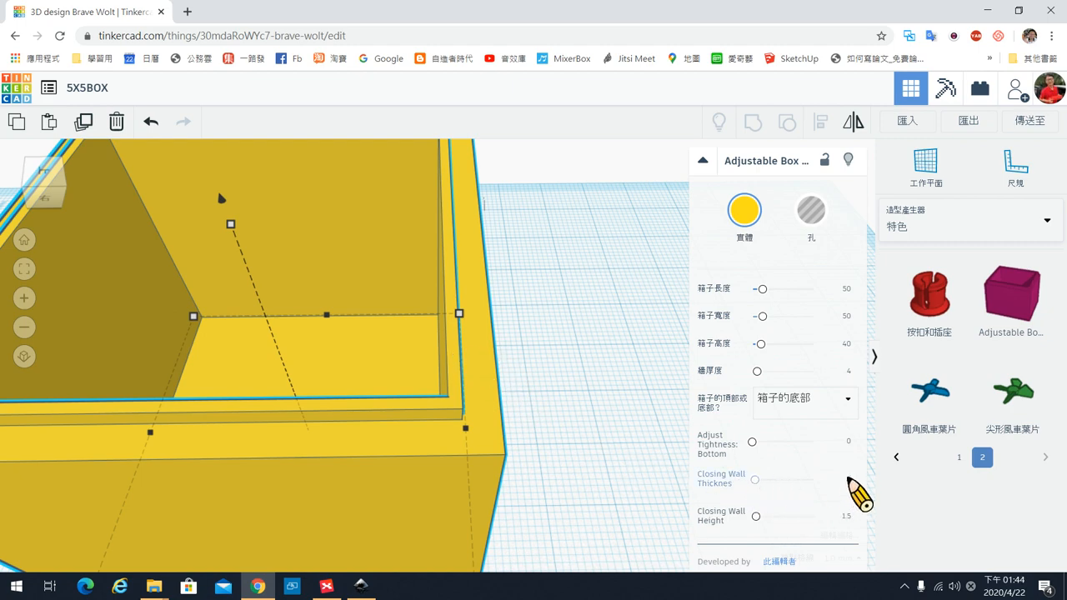
pyautogui.click(846, 479)
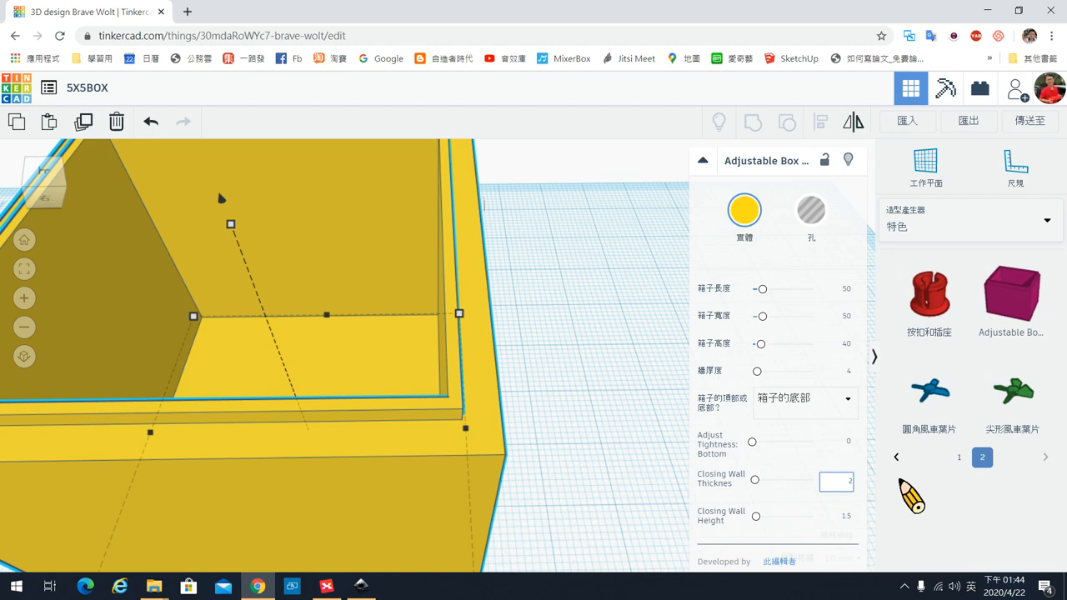
# - Commit a closing wall thickness of 2, inspect the rim, and begin editing the closing wall height
pyautogui.press('Return')
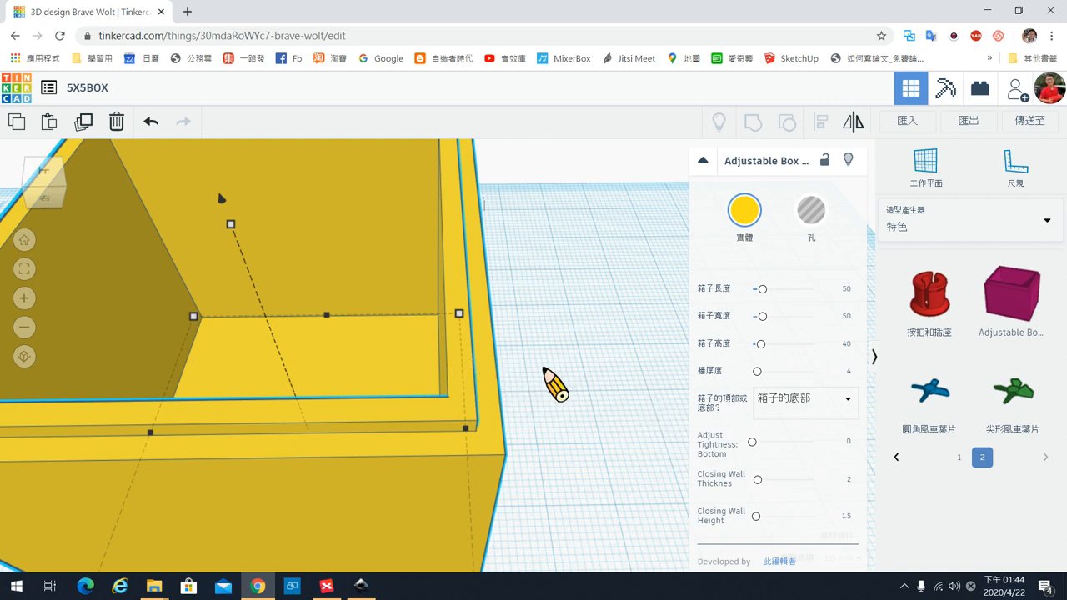
pyautogui.moveTo(555, 383); pyautogui.dragTo(514, 391, button='right')
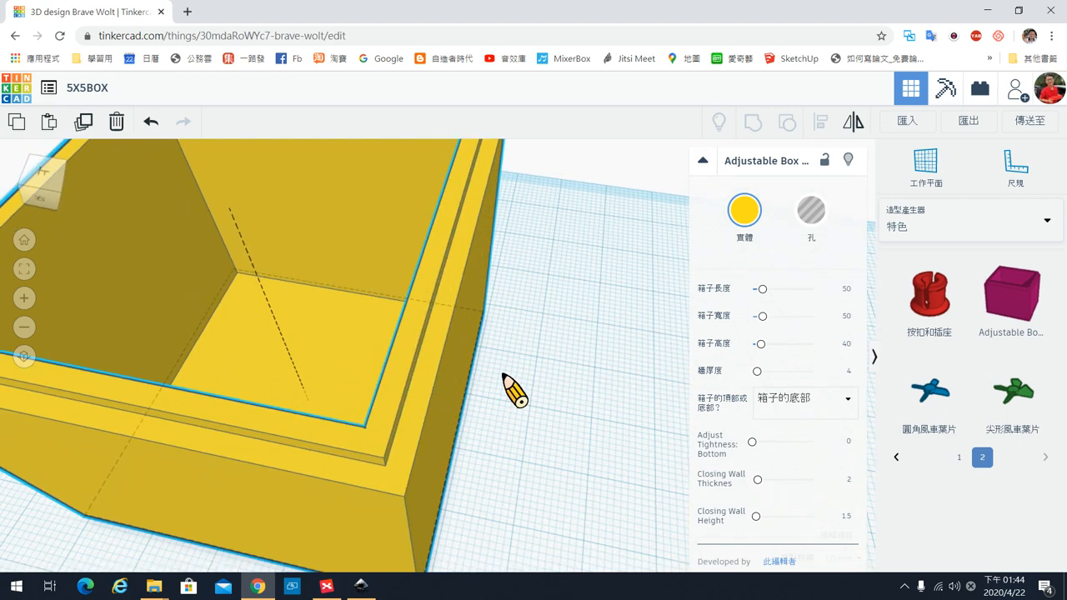
pyautogui.moveTo(514, 390)
pyautogui.mouseDown(button='right')
pyautogui.moveTo(525, 390)
pyautogui.moveTo(454, 375)
pyautogui.mouseUp(button='right')
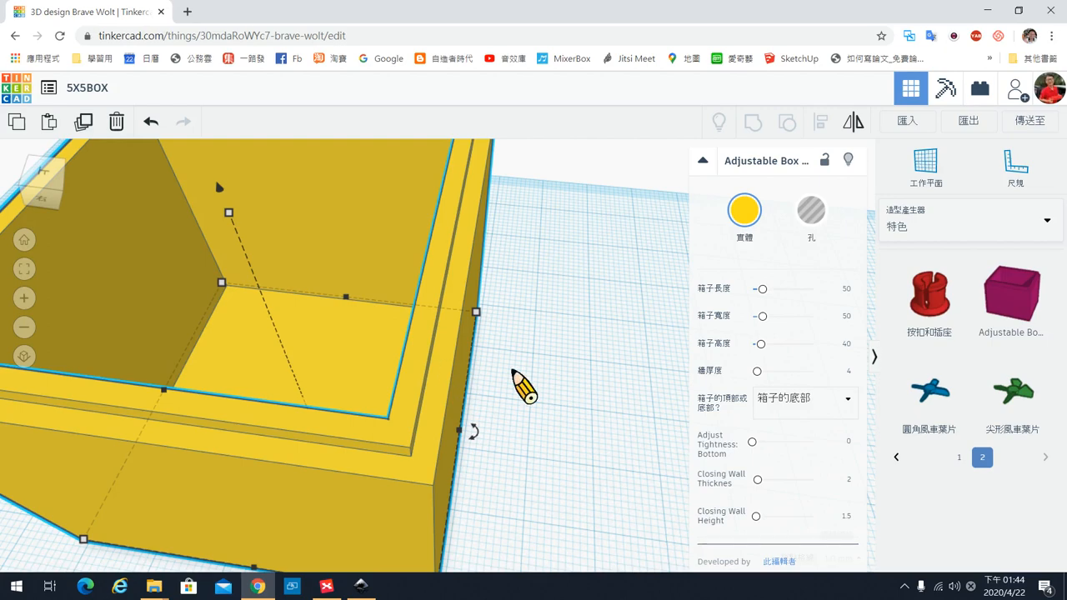
pyautogui.moveTo(510, 391)
pyautogui.mouseDown(button='right')
pyautogui.moveTo(517, 411)
pyautogui.moveTo(500, 383)
pyautogui.mouseUp(button='right')
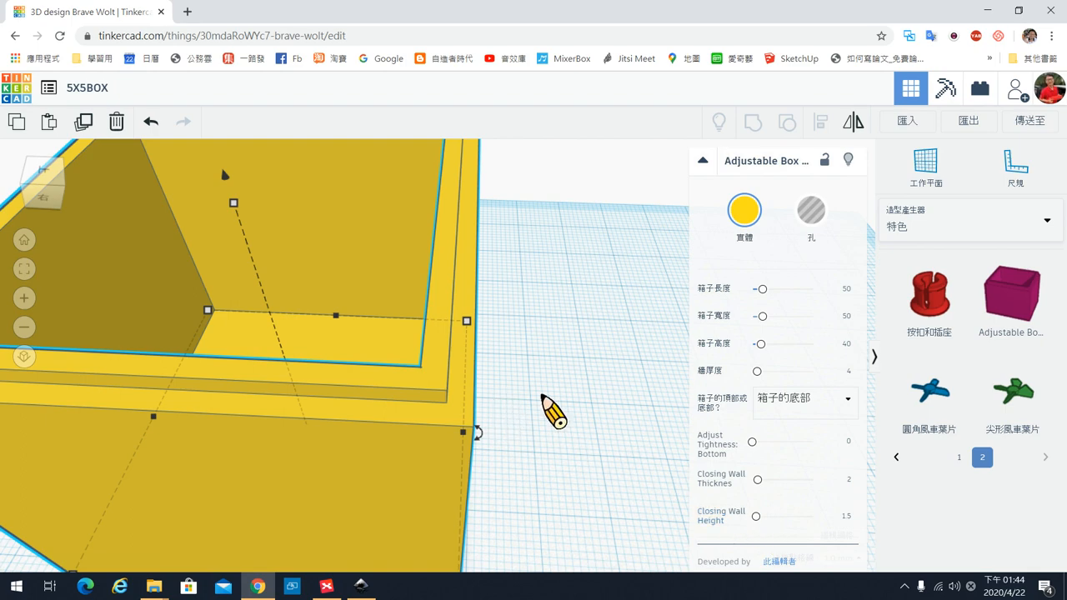
pyautogui.moveTo(517, 421); pyautogui.dragTo(496, 406, button='right')
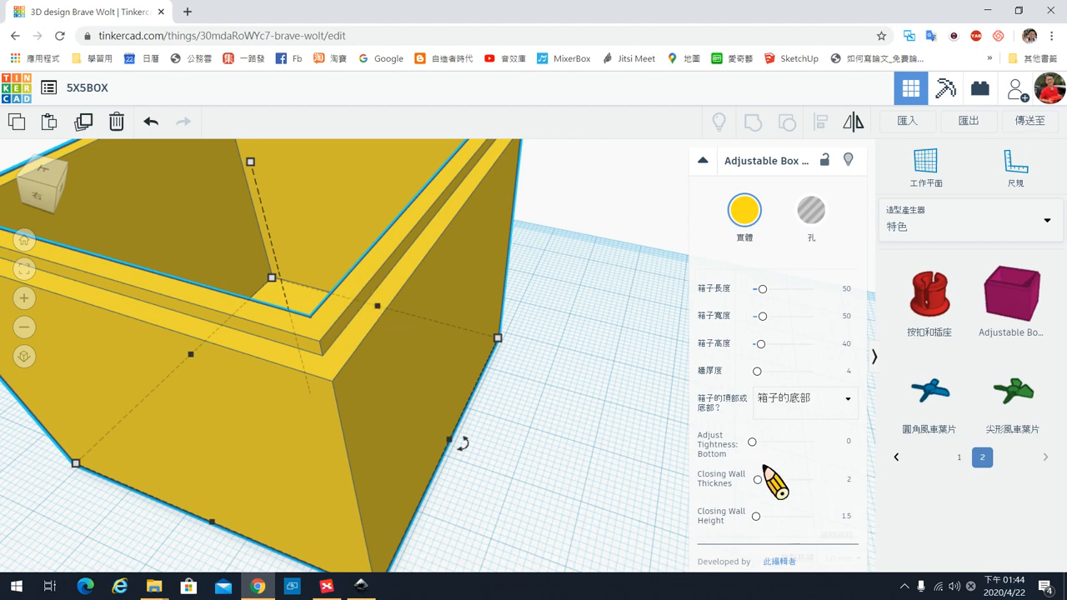
pyautogui.click(847, 518)
pyautogui.write('4')
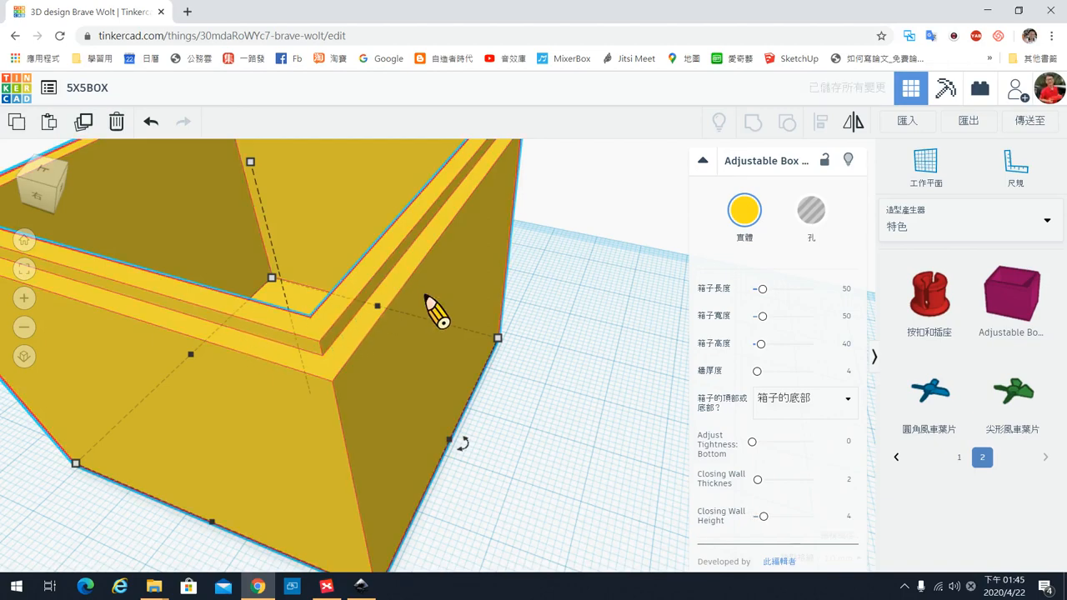
pyautogui.scroll(3, 534, 329)
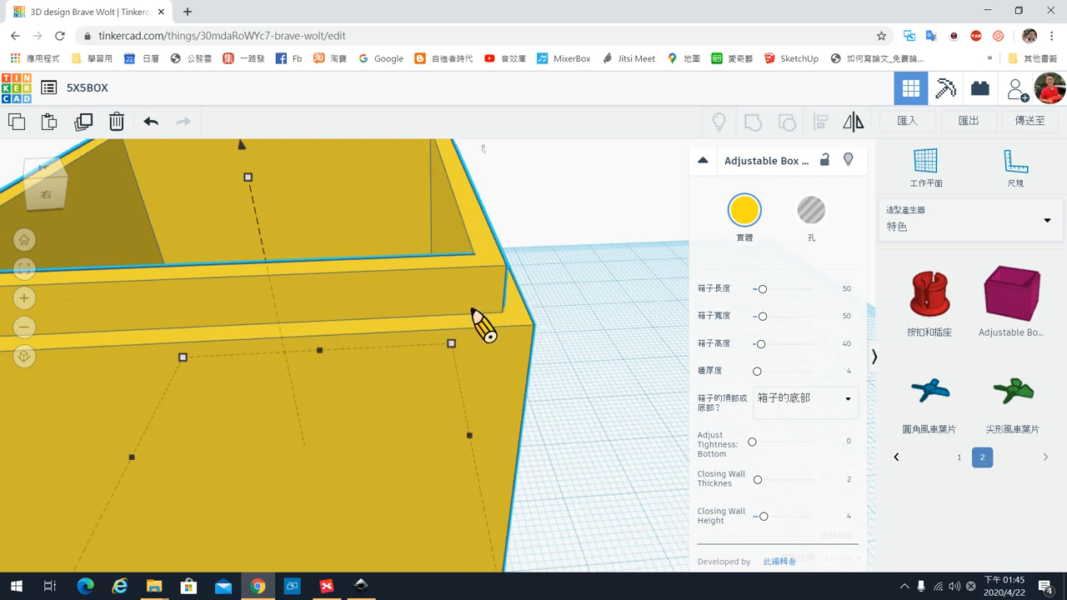
pyautogui.scroll(-4, 500, 329)
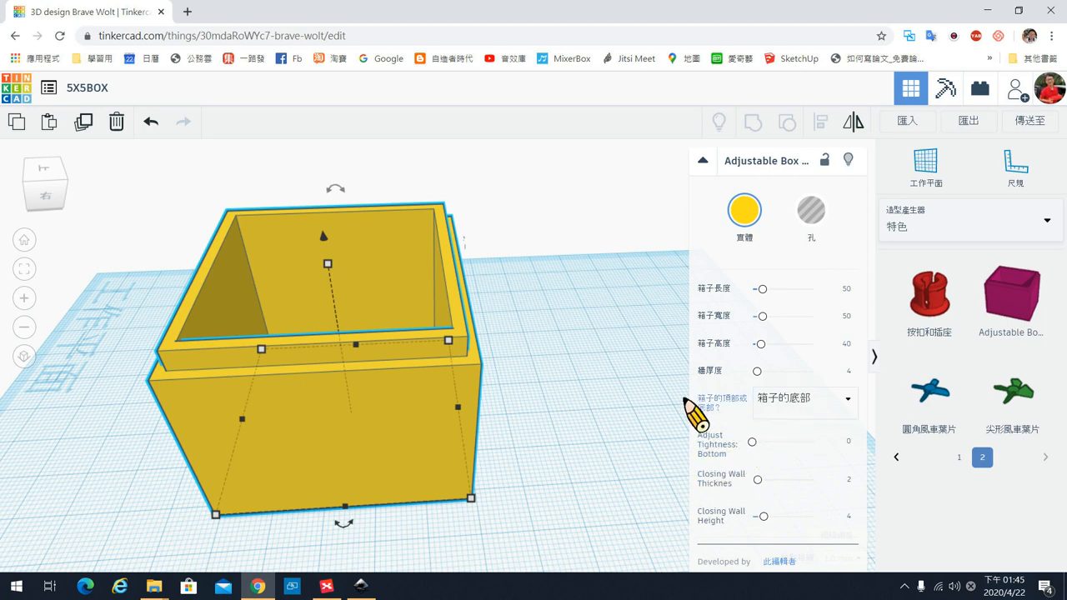
pyautogui.scroll(-3, 584, 392)
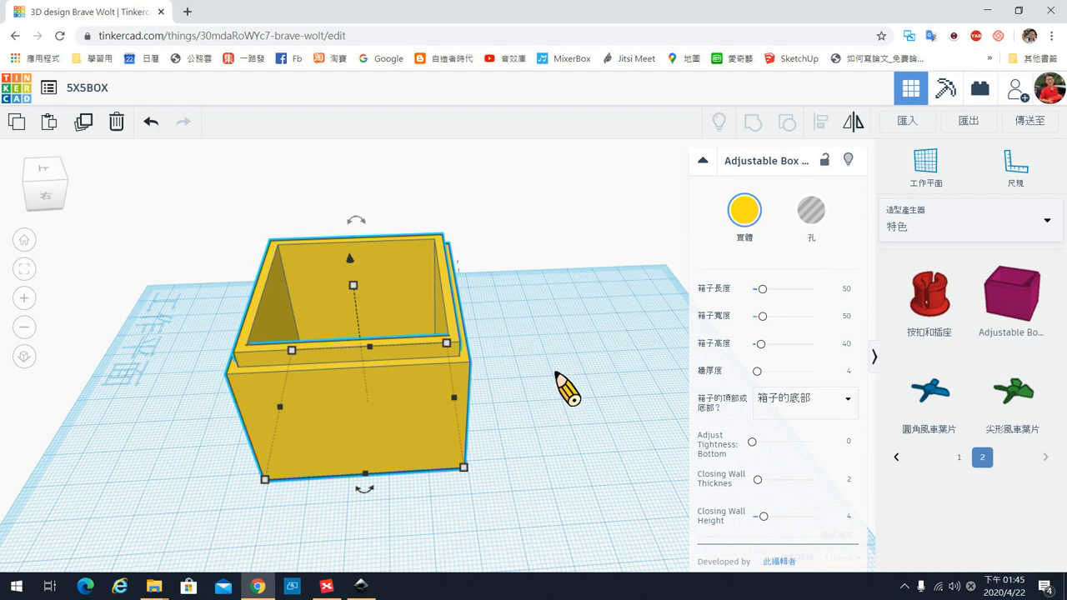
# - Duplicate the box with Ctrl+D and nudge the copy to the right of the original
pyautogui.moveTo(565, 387); pyautogui.dragTo(543, 382, button='right')
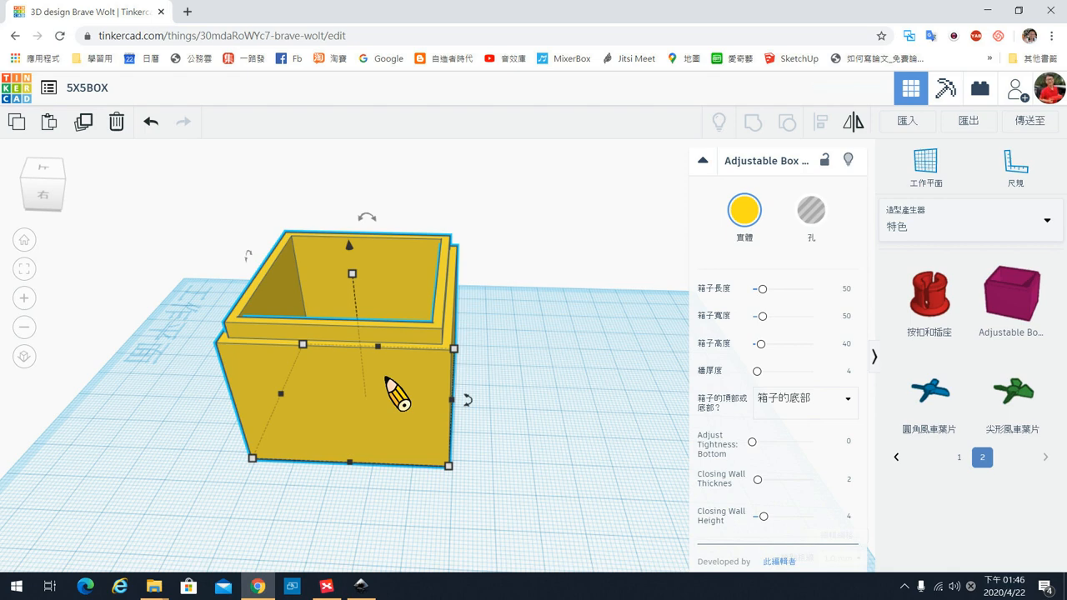
pyautogui.hotkey('ctrl', 'd')
pyautogui.press('Right')
pyautogui.press('Right')
pyautogui.press('Right')
pyautogui.press('Right')
pyautogui.press('Right')
pyautogui.press('Right')
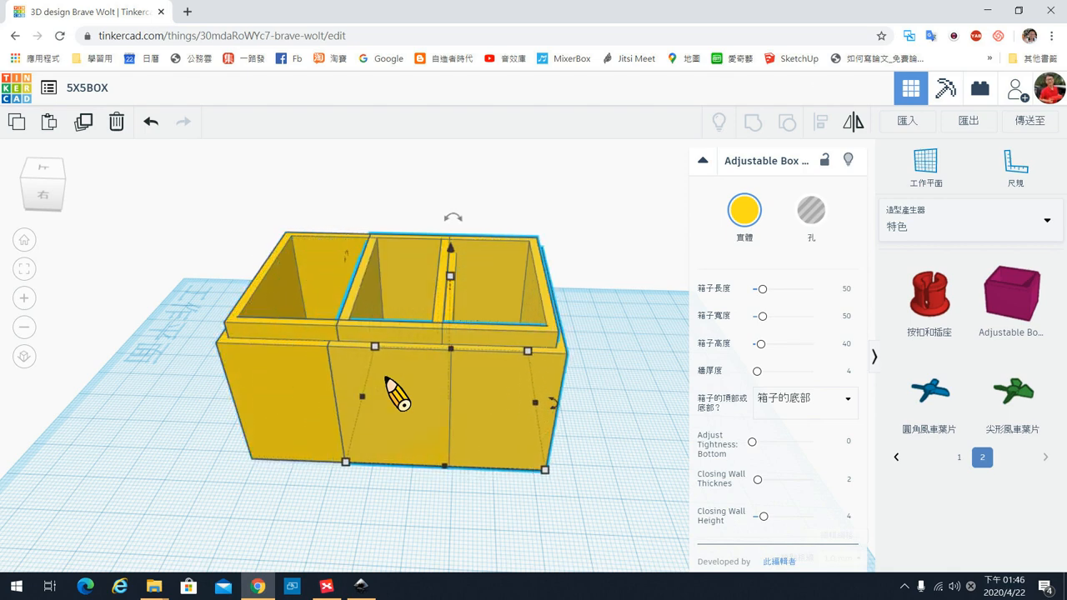
pyautogui.press('Right')
pyautogui.press('Right')
pyautogui.press('Right')
pyautogui.press('Right')
pyautogui.press('Right')
pyautogui.press('Right')
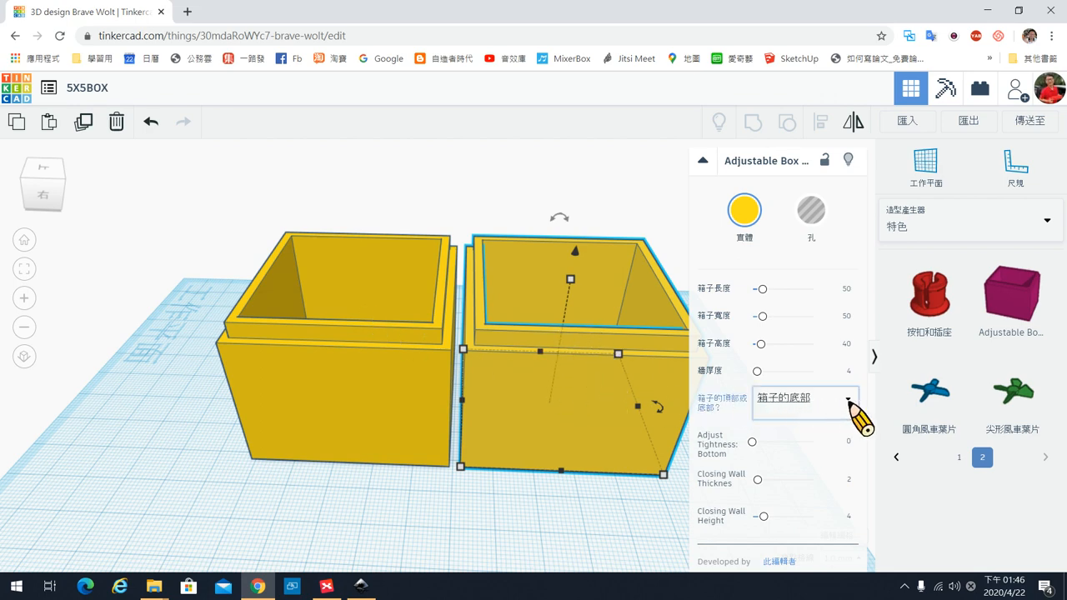
pyautogui.click(846, 400)
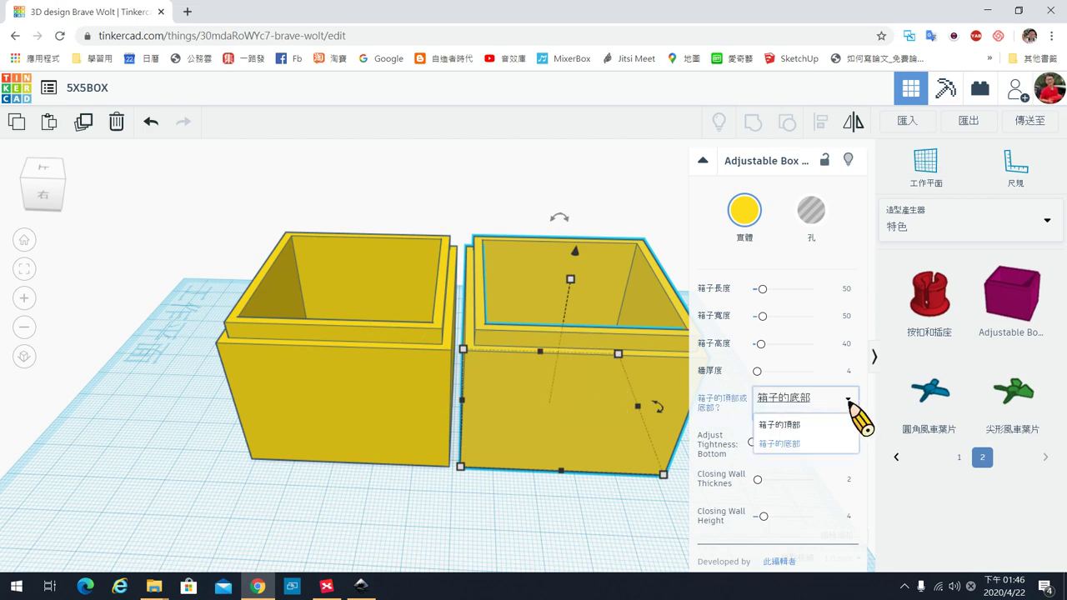
# - Set the copy to 箱子的頂部 (box top) with a height of 10, forming a shallow lid
pyautogui.click(812, 427)
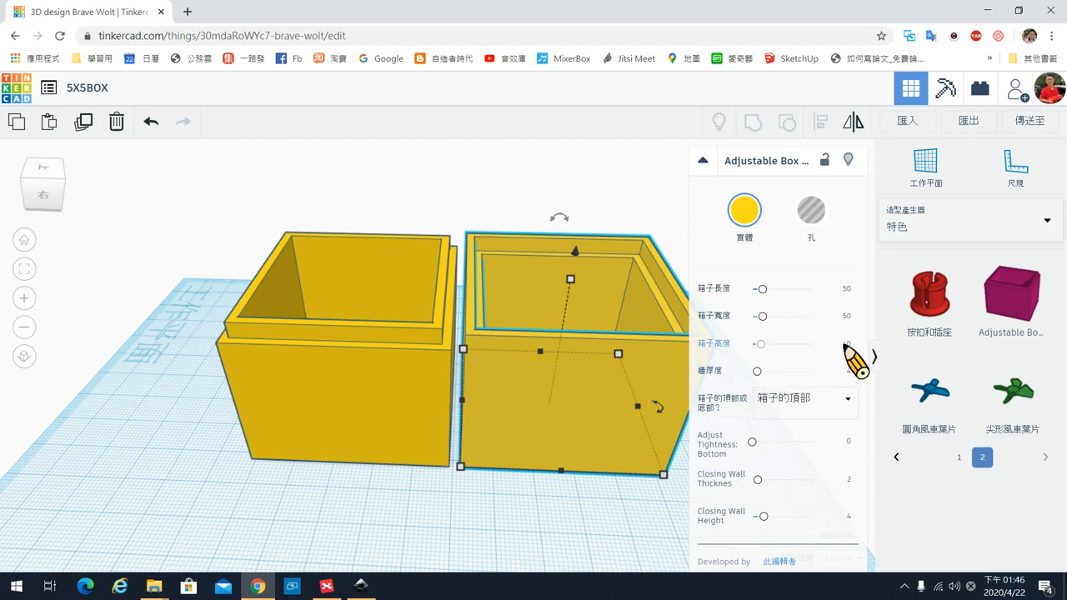
pyautogui.click(844, 345)
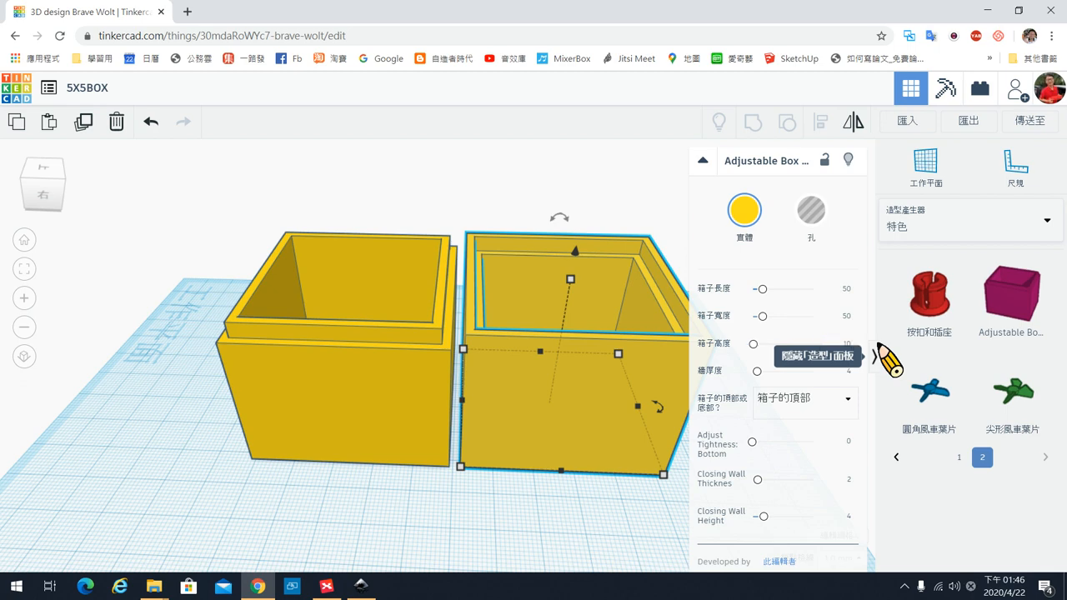
pyautogui.press('Return')
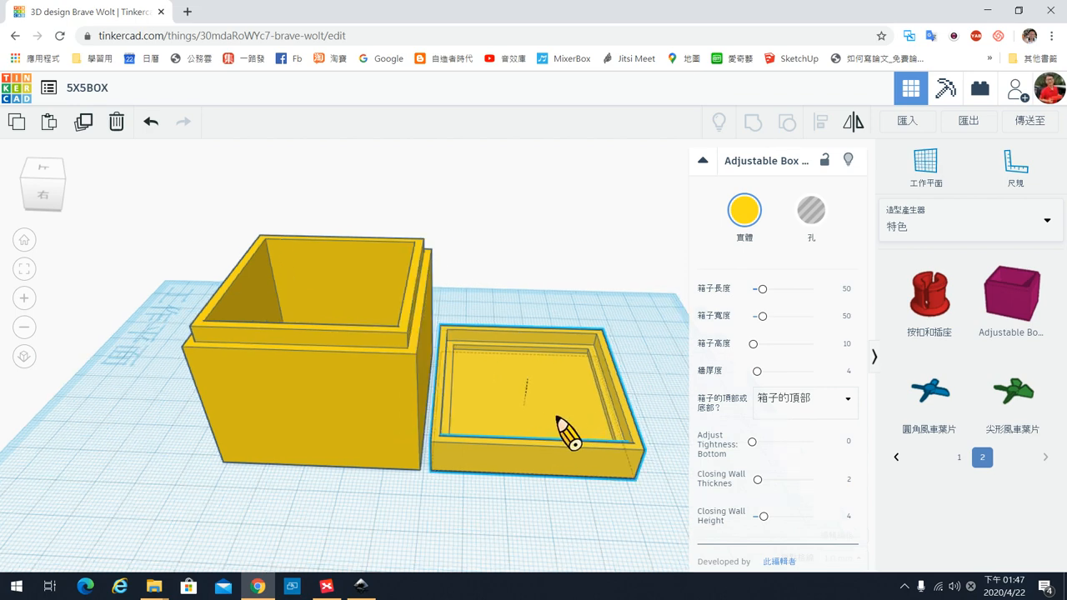
pyautogui.moveTo(633, 429); pyautogui.dragTo(566, 421, button='right')
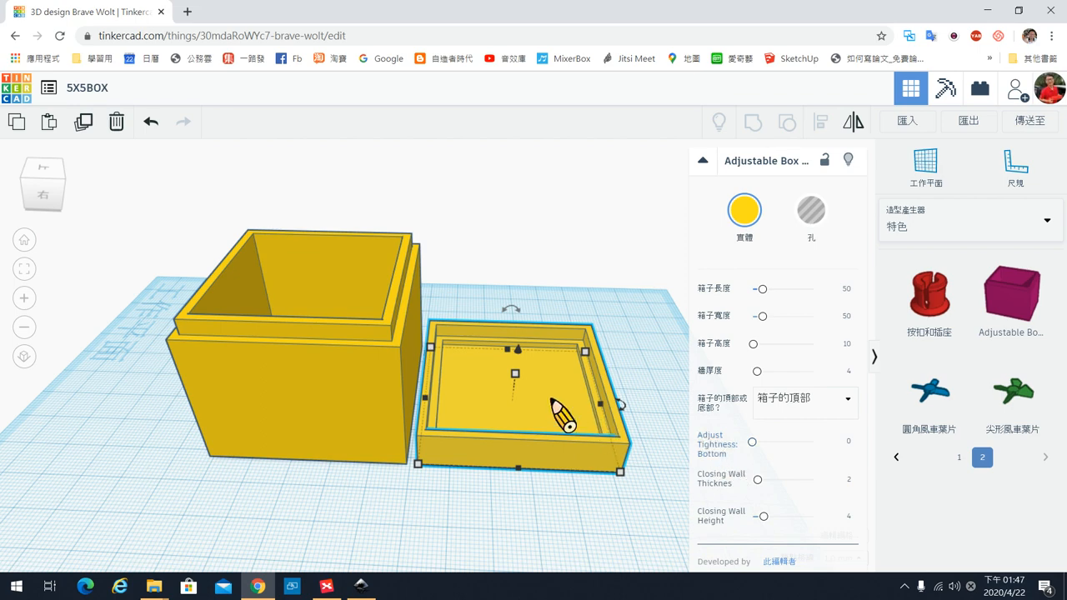
# - Rotate the lid to 180° square-on and lift it upward above the workplane
pyautogui.moveTo(511, 310); pyautogui.dragTo(540, 392)
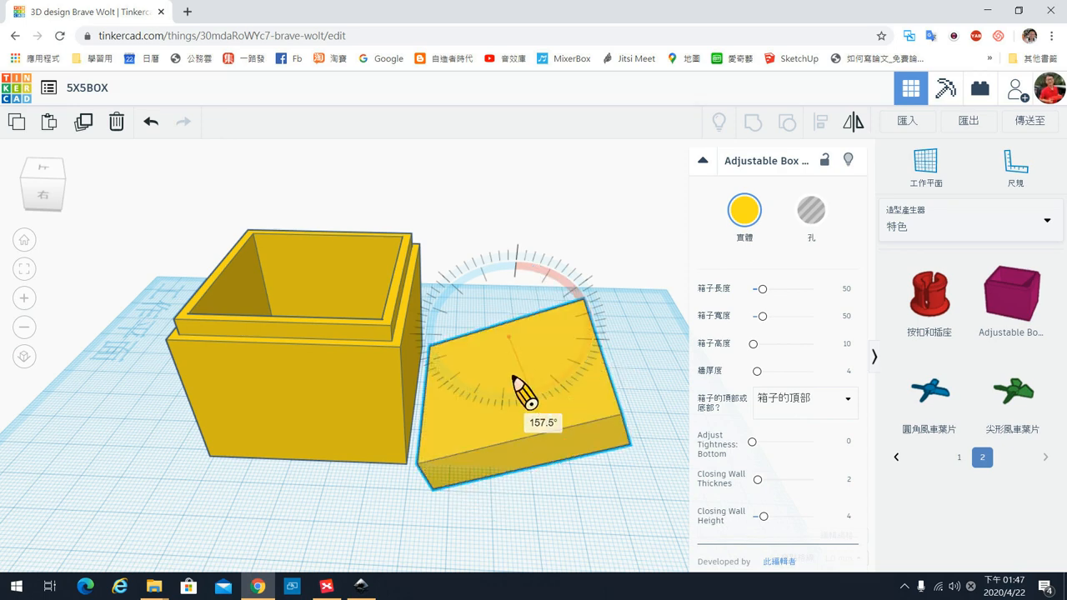
pyautogui.moveTo(540, 392); pyautogui.dragTo(517, 393)
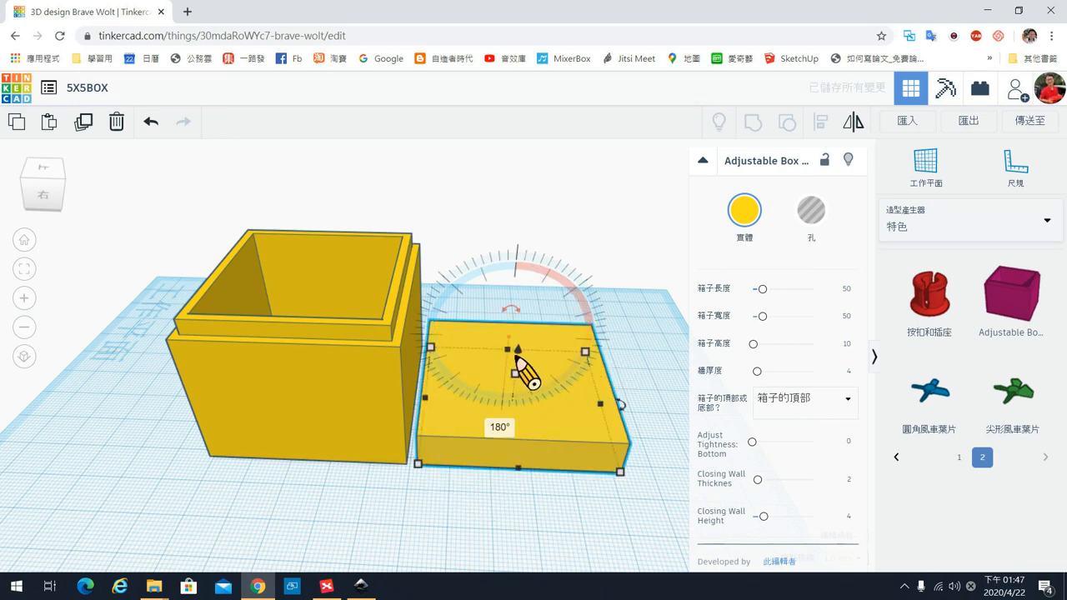
pyautogui.moveTo(517, 350); pyautogui.dragTo(527, 223)
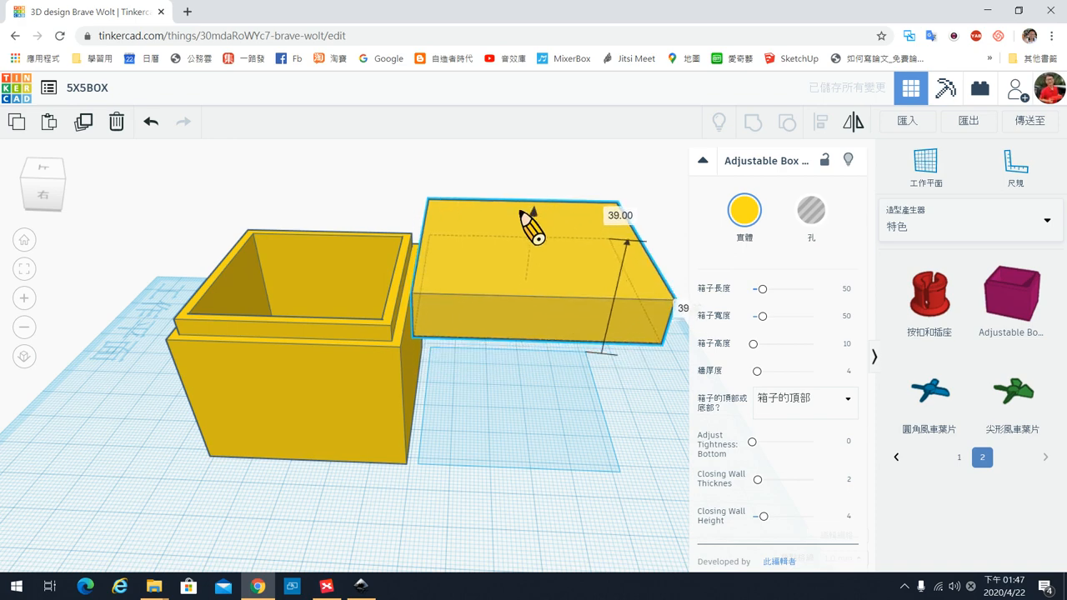
pyautogui.moveTo(562, 430)
pyautogui.mouseDown(button='right')
pyautogui.moveTo(367, 334)
pyautogui.moveTo(217, 225)
pyautogui.mouseUp(button='right')
# - Select both shapes and use Align to centre the lid over the box base
pyautogui.moveTo(596, 450); pyautogui.dragTo(658, 504)
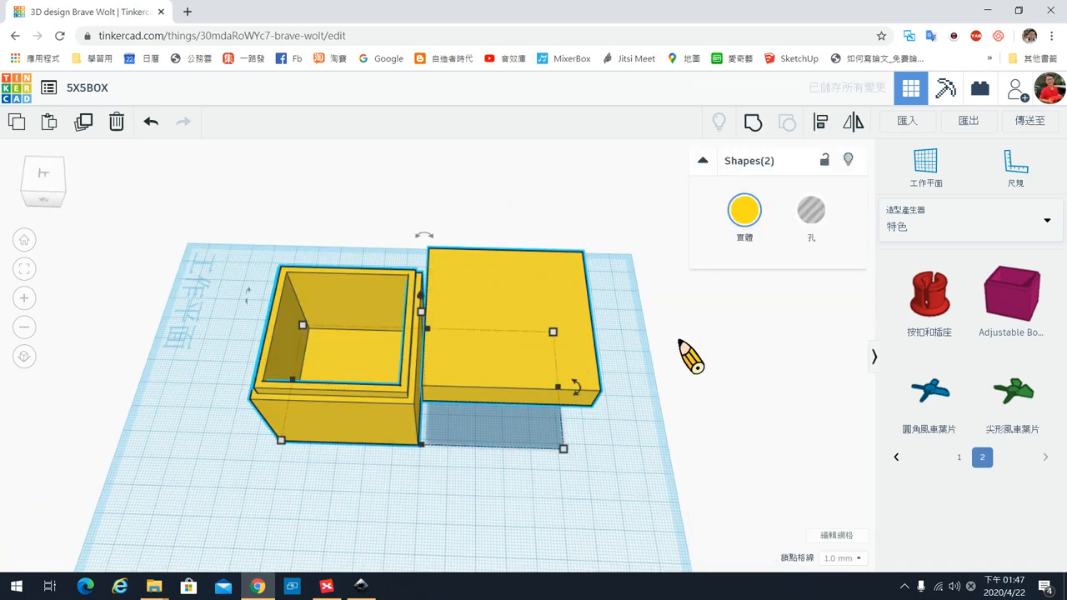
pyautogui.click(821, 122)
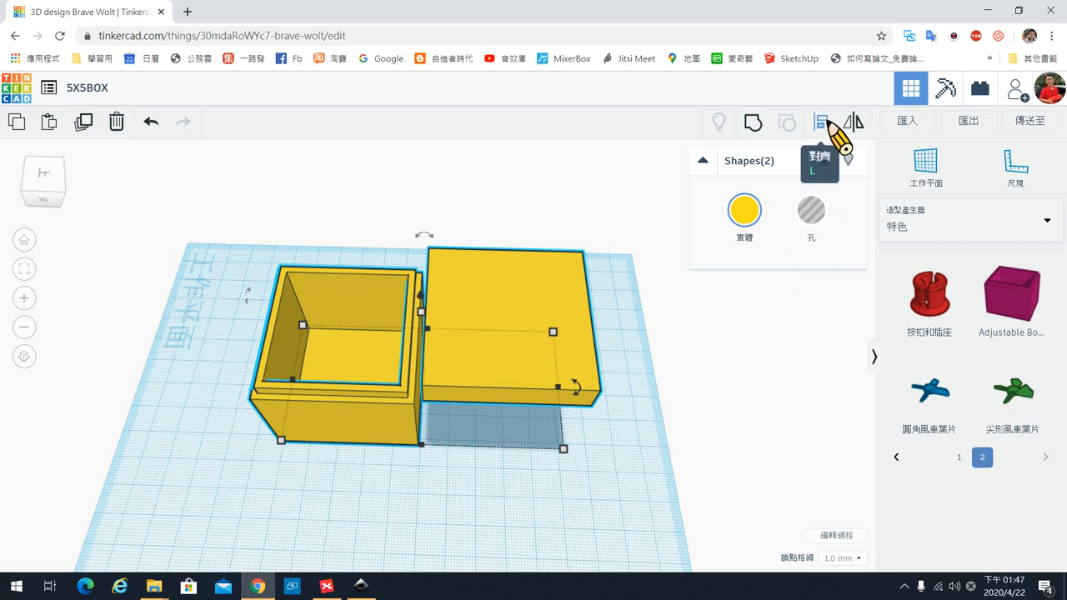
pyautogui.click(421, 465)
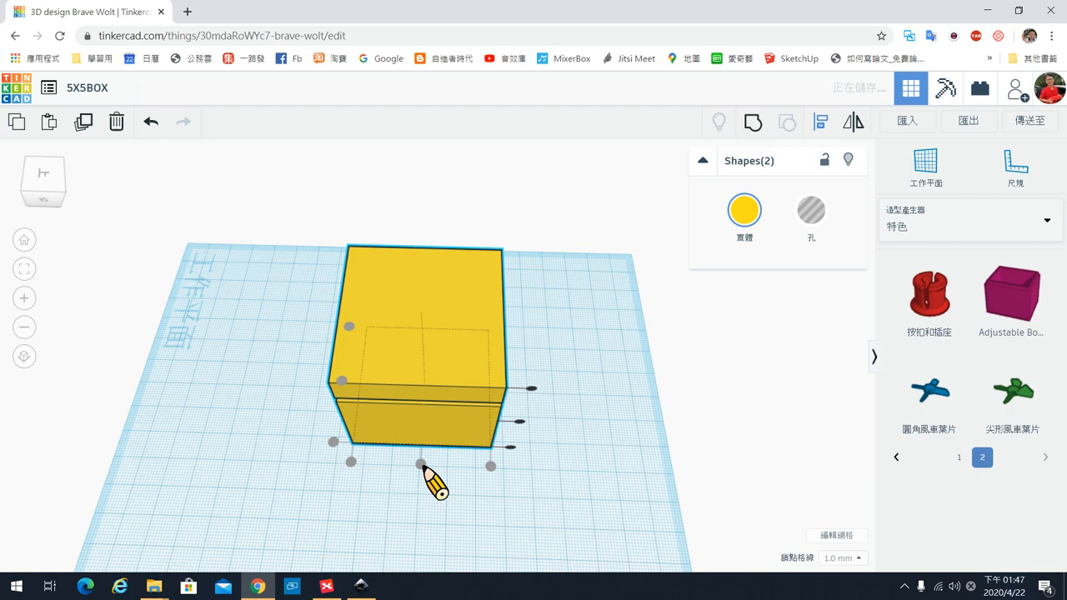
pyautogui.moveTo(613, 416)
pyautogui.mouseDown(button='right')
pyautogui.moveTo(613, 375)
pyautogui.moveTo(596, 346)
pyautogui.moveTo(537, 358)
pyautogui.mouseUp(button='right')
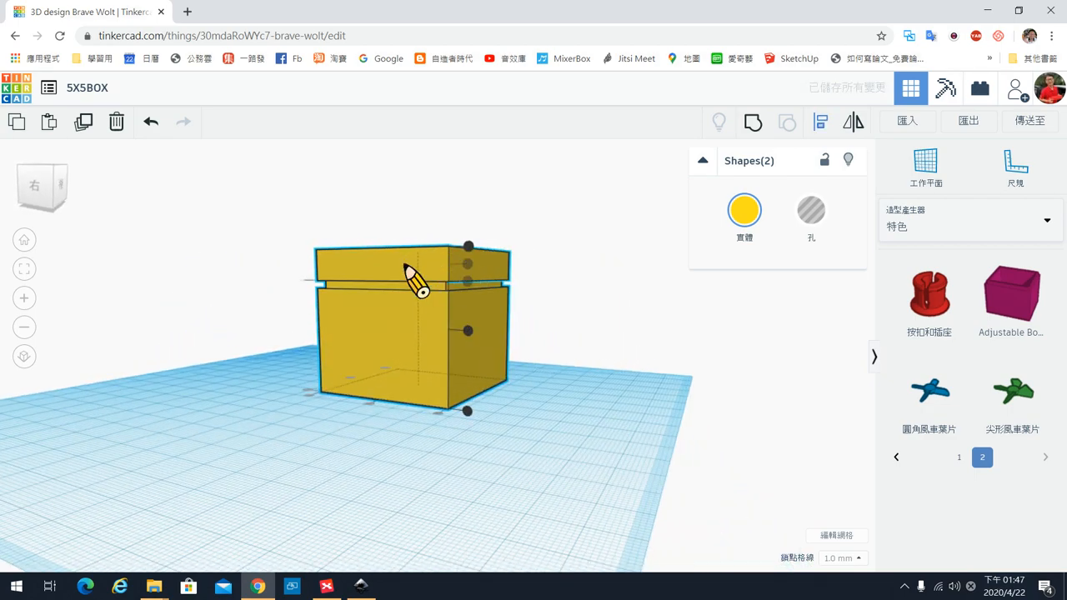
# - Lower the lid with the height cone until it sits on top of the base
pyautogui.click(646, 296)
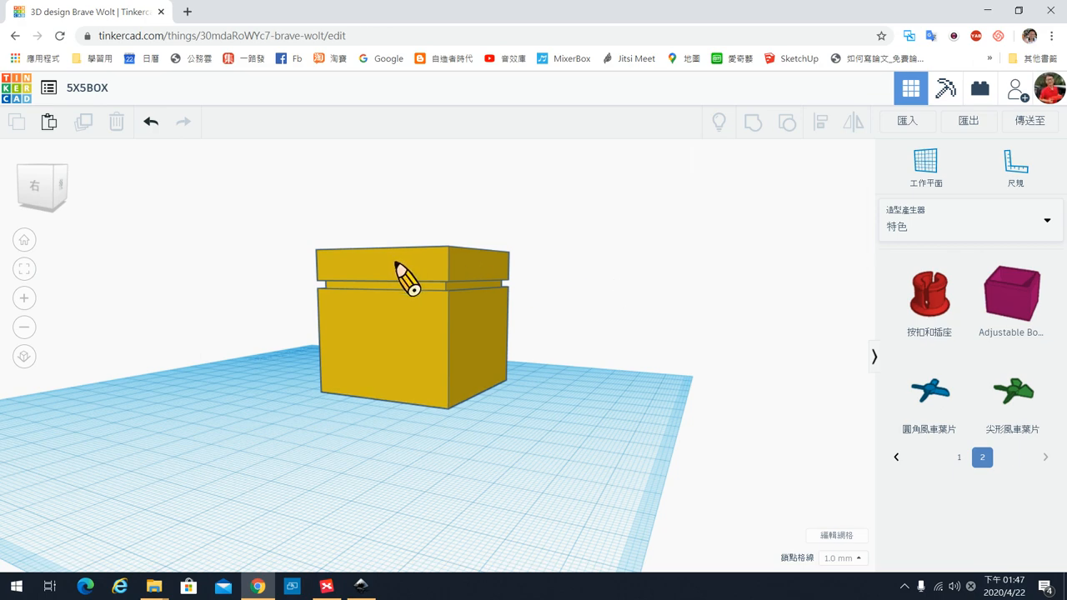
pyautogui.click(404, 271)
pyautogui.moveTo(419, 224); pyautogui.dragTo(421, 238)
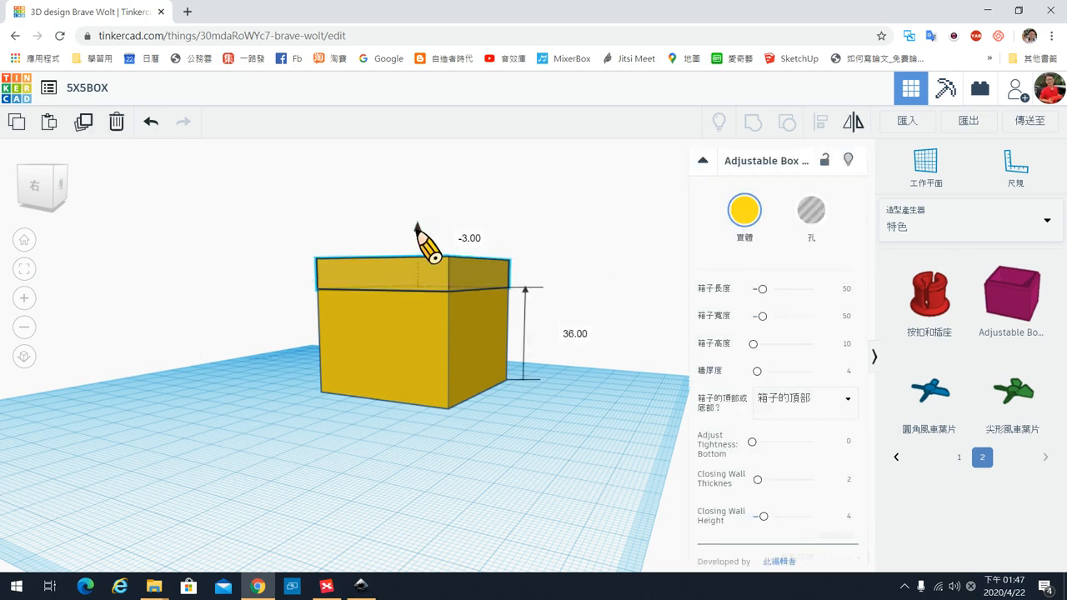
pyautogui.moveTo(500, 450); pyautogui.dragTo(625, 451, button='right')
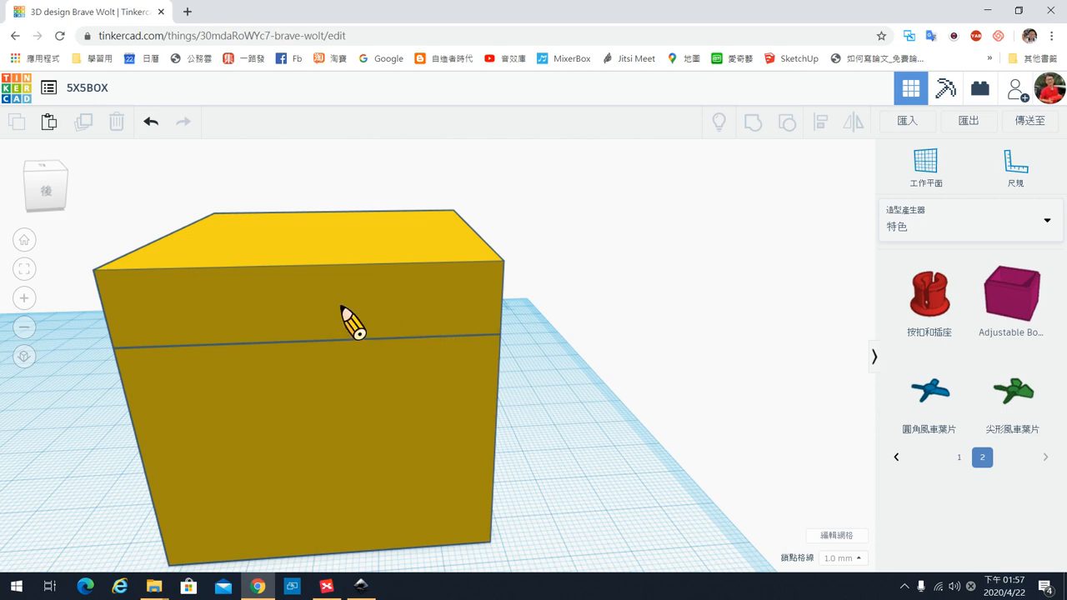
# - Set the lid to Hole, zoom in on its corner, and select the box base beneath it
pyautogui.click(444, 321)
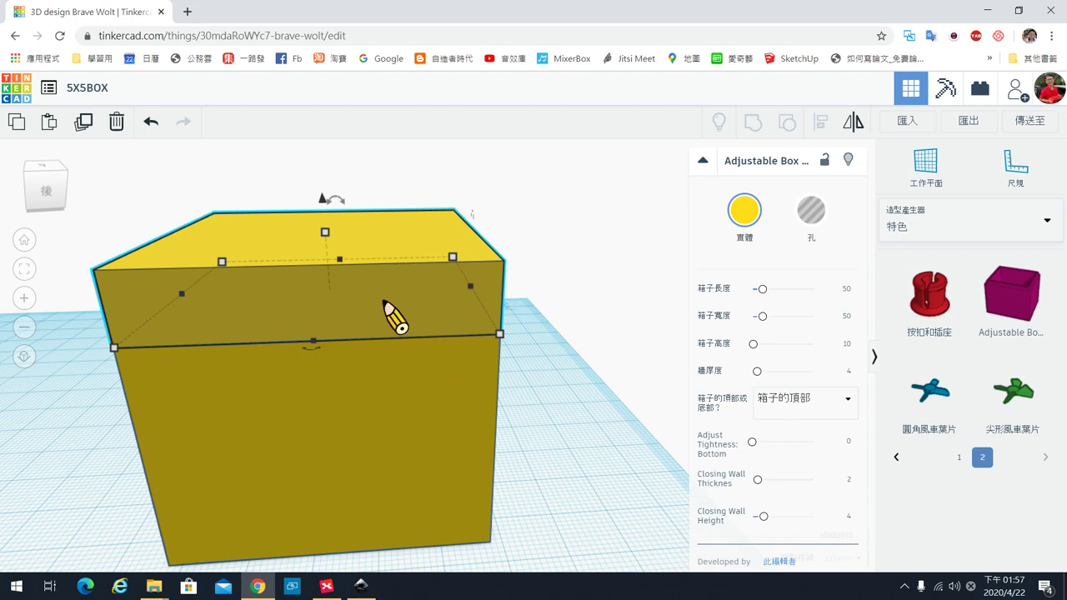
pyautogui.click(812, 213)
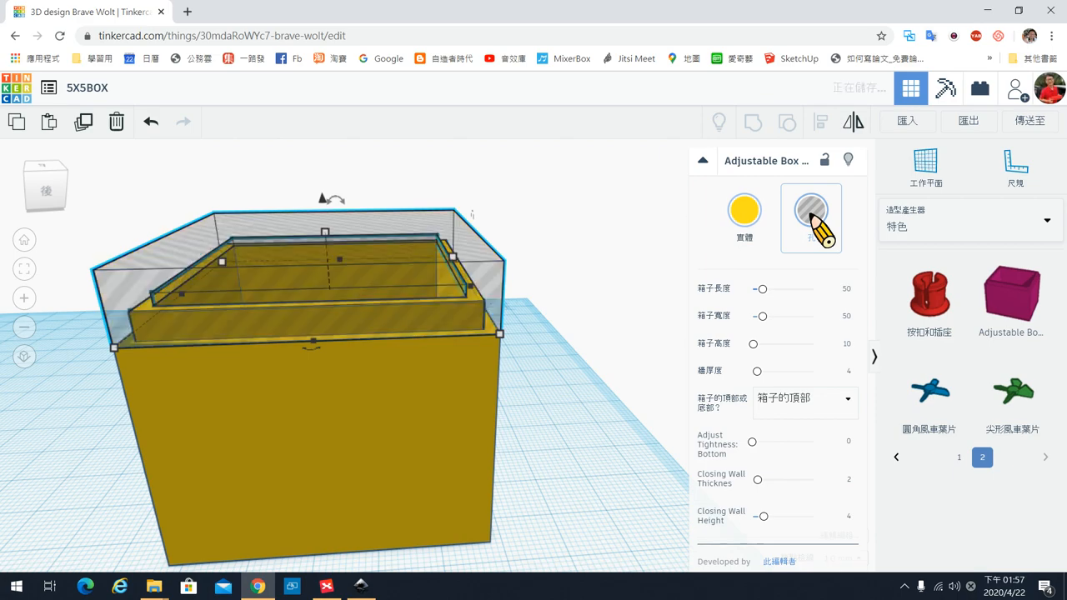
pyautogui.scroll(3, 490, 332)
pyautogui.scroll(3, 490, 332)
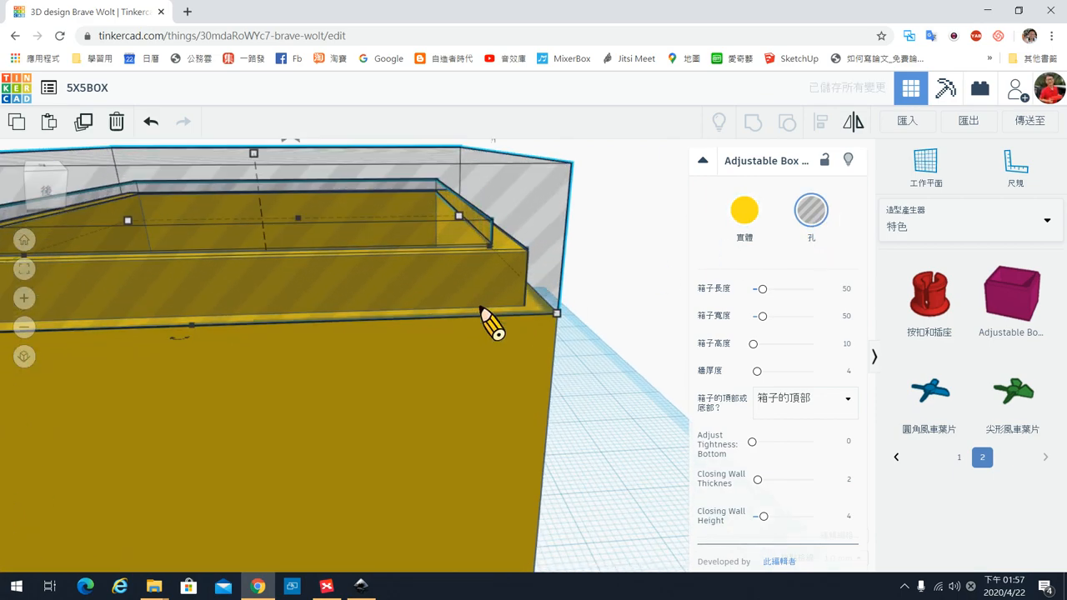
pyautogui.scroll(3, 490, 332)
pyautogui.scroll(2, 492, 325)
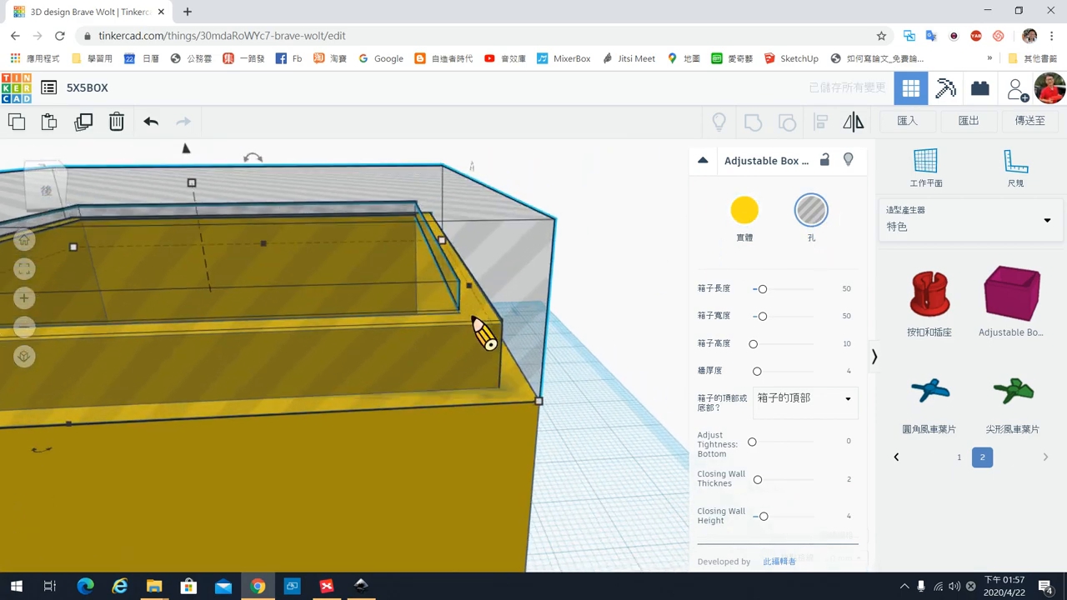
pyautogui.scroll(2, 480, 325)
pyautogui.scroll(2, 542, 346)
pyautogui.scroll(2, 548, 345)
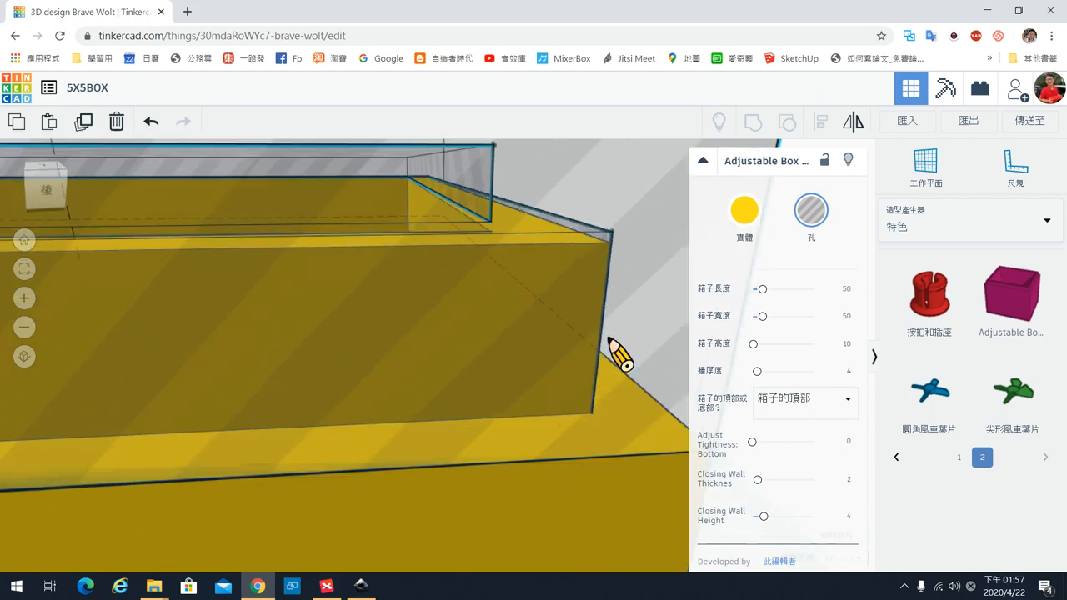
pyautogui.scroll(3, 617, 354)
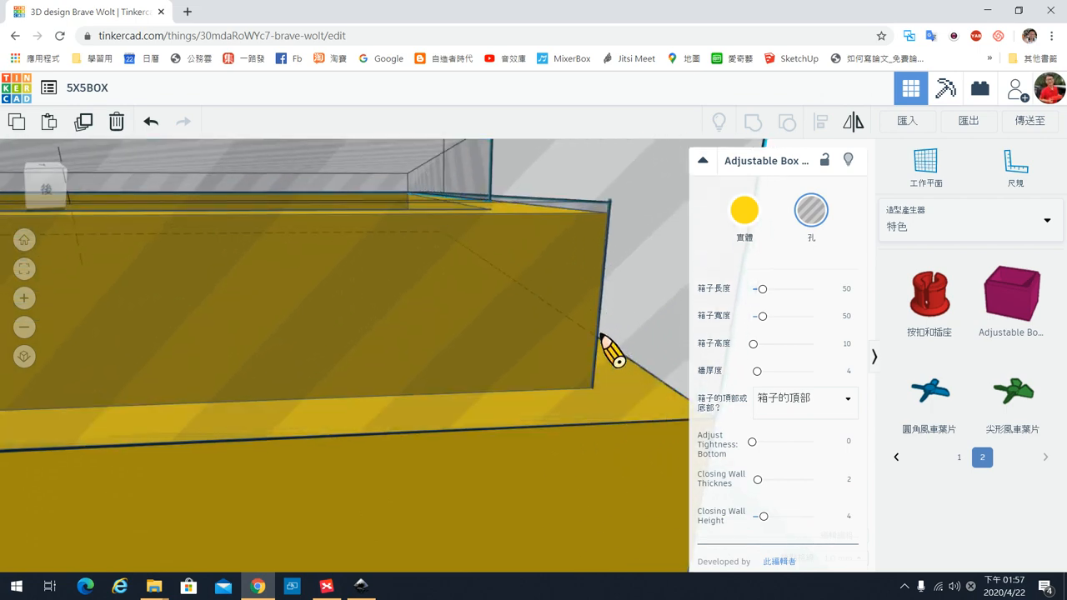
pyautogui.moveTo(617, 350); pyautogui.dragTo(565, 350, button='right')
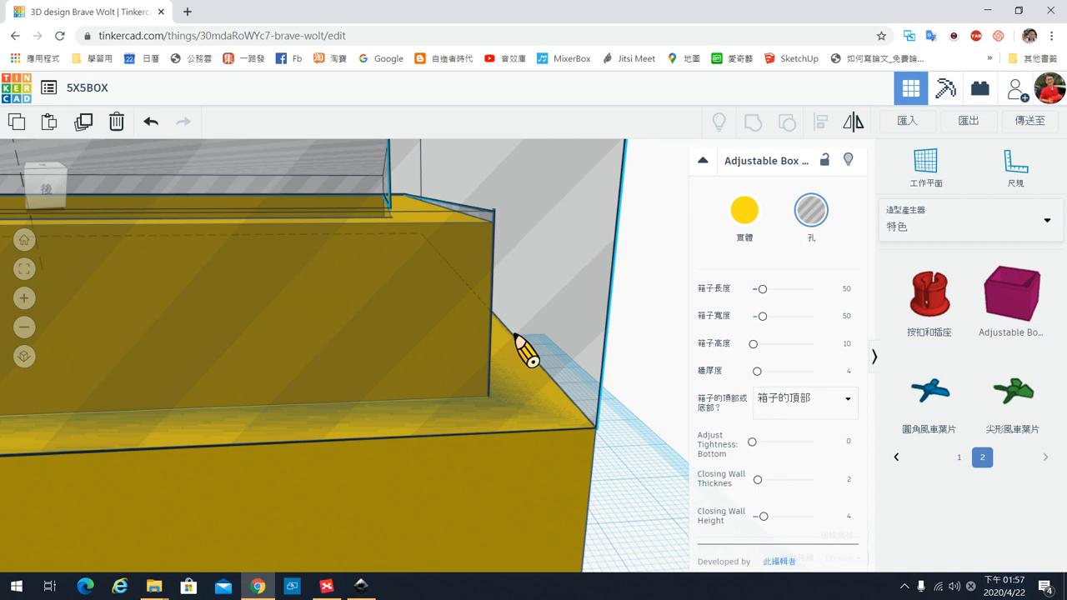
pyautogui.scroll(1, 525, 338)
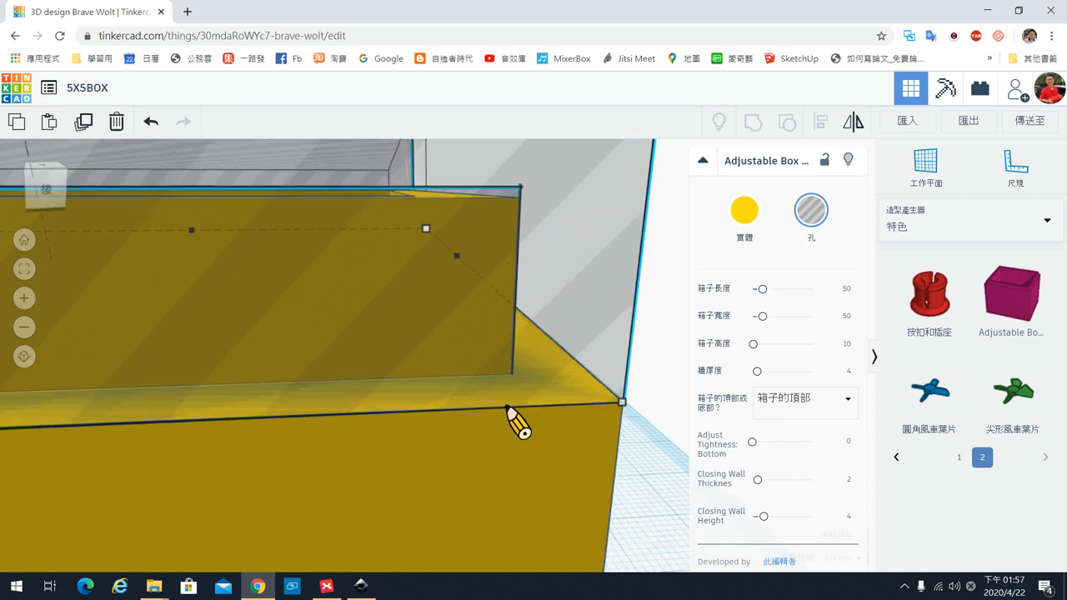
pyautogui.click(513, 450)
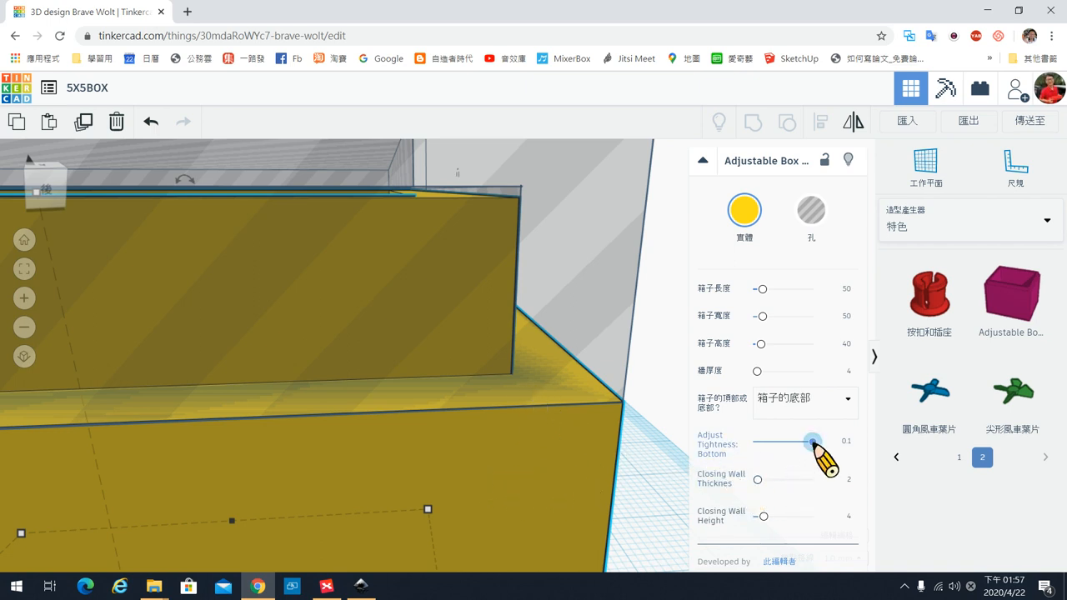
# - Slide the base's Adjust Tightness: Bottom from 0 to 0.1 and back to 0, watching the lid gap
pyautogui.moveTo(813, 441); pyautogui.dragTo(752, 441)
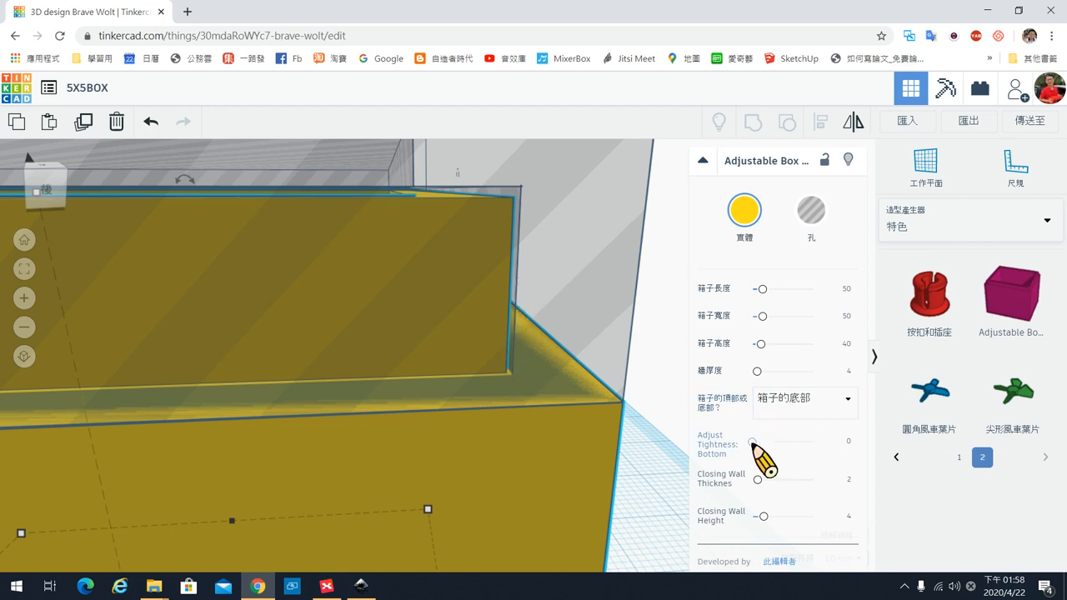
pyautogui.moveTo(754, 441); pyautogui.dragTo(813, 442)
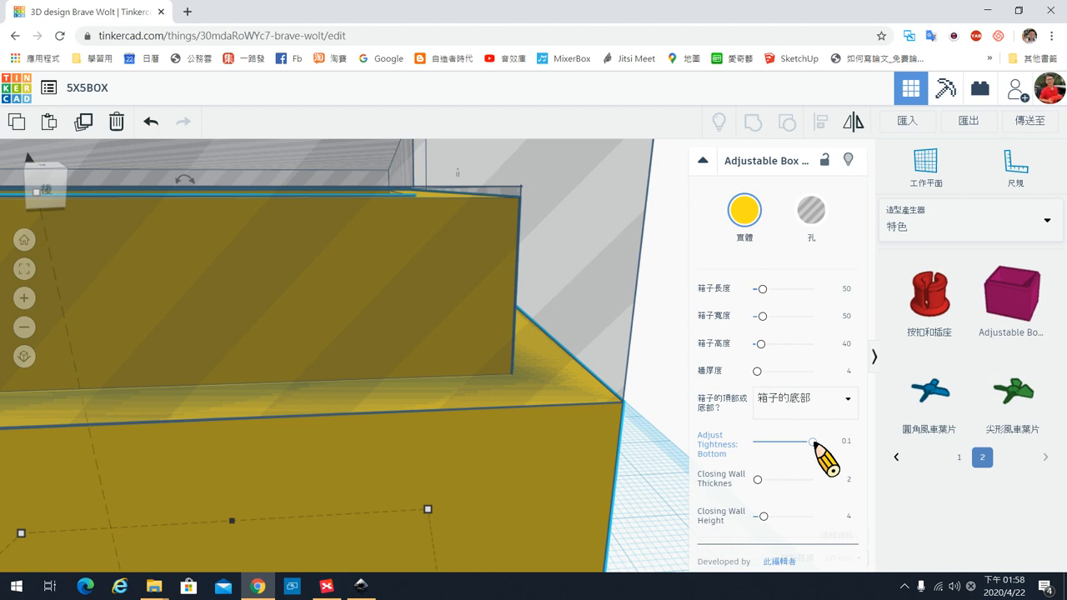
pyautogui.moveTo(812, 441); pyautogui.dragTo(752, 441)
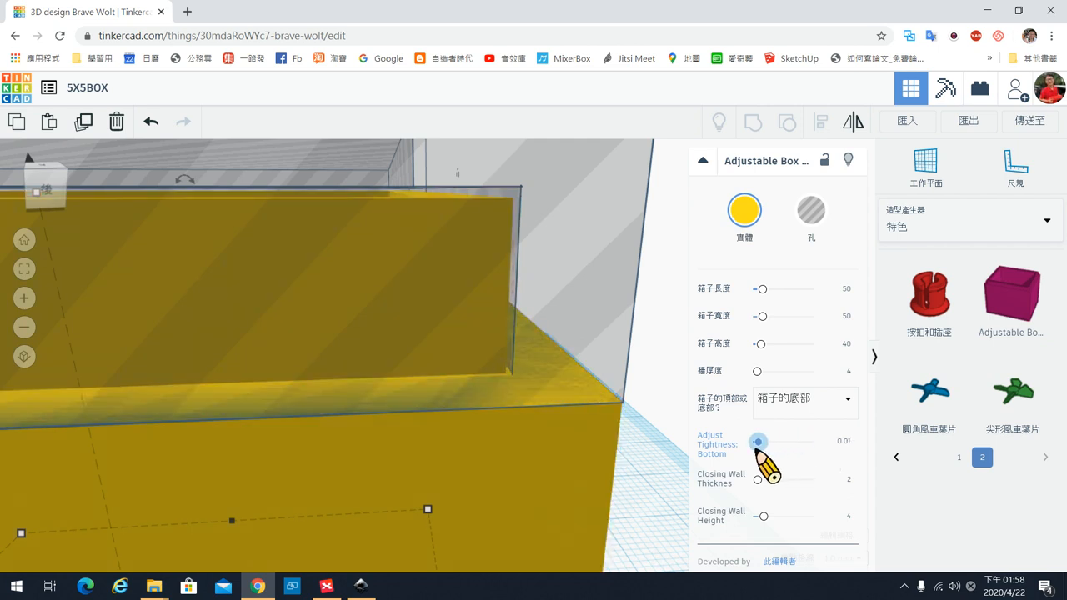